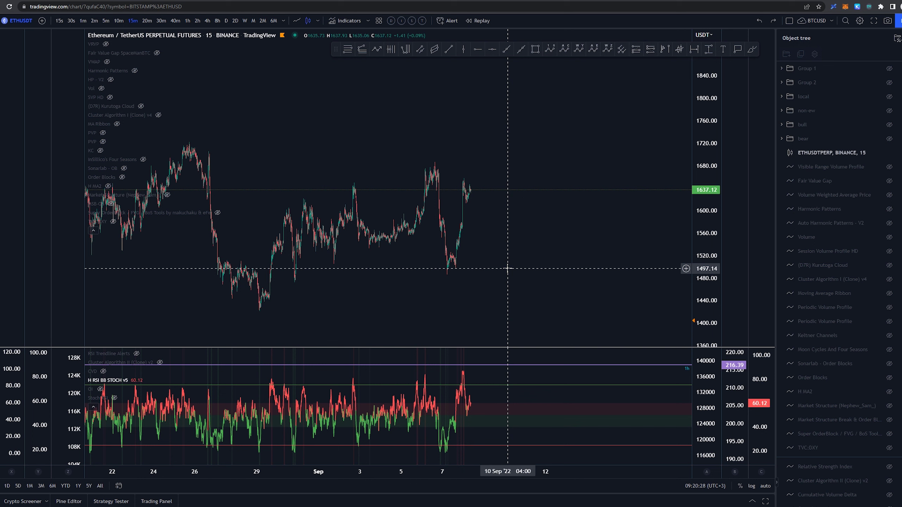
Circle the 6–7 September drop and trace the following rebound with the Brush, removing each mark
{"action": "mouse_move", "coordinate": [448, 173]}
{"action": "left_mouse_down"}
{"action": "mouse_move", "coordinate": [442, 155]}
{"action": "mouse_move", "coordinate": [418, 171]}
{"action": "mouse_move", "coordinate": [447, 279]}
{"action": "mouse_move", "coordinate": [444, 174]}
{"action": "left_mouse_up"}
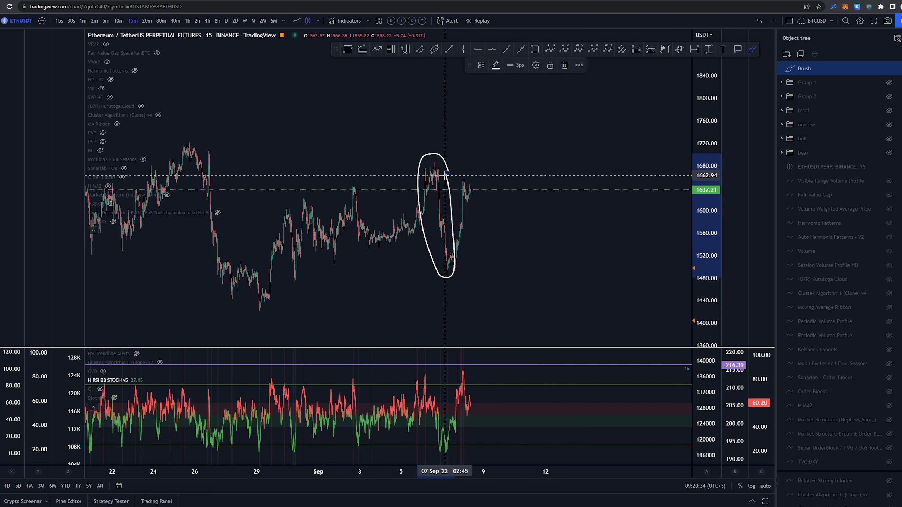
{"action": "key", "text": "Delete"}
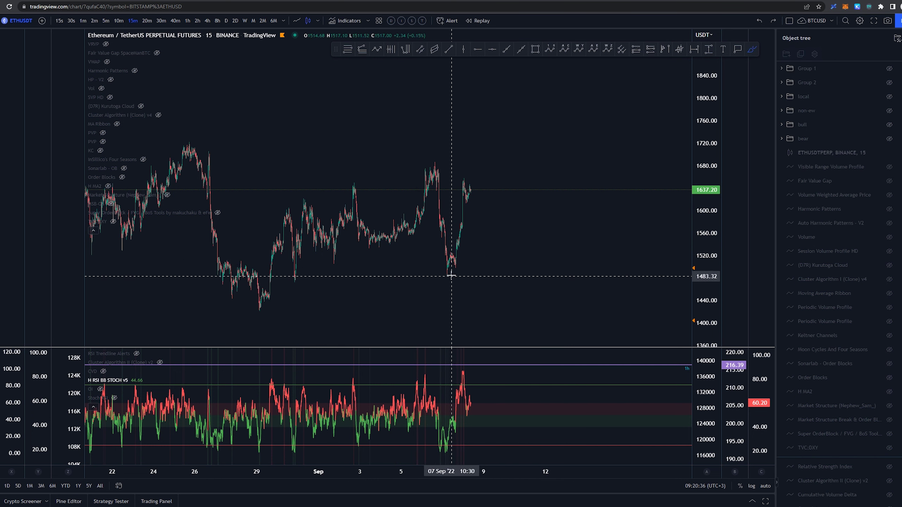
{"action": "left_click_drag", "start_coordinate": [451, 271], "coordinate": [470, 179]}
{"action": "key", "text": "ctrl+z"}
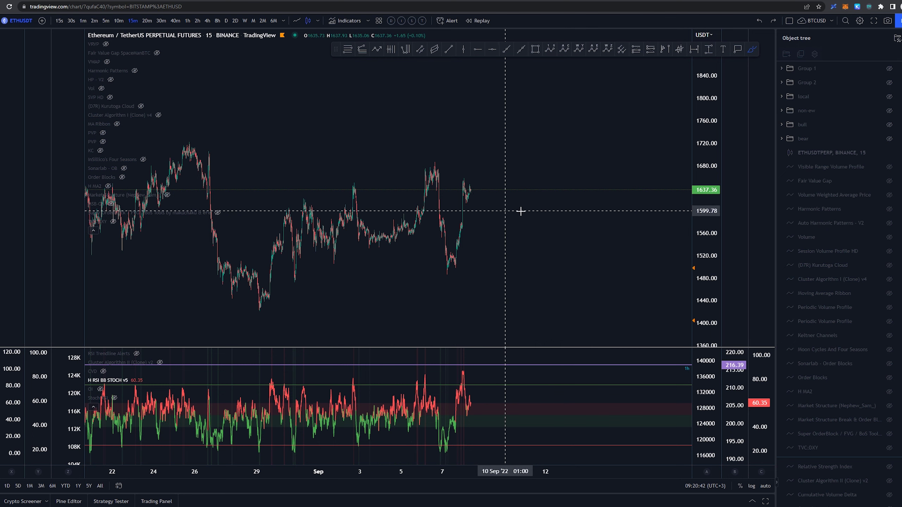
Show the Group 2 drawings and temporarily circle the whole wave count with the Brush, undoing the mark
{"action": "left_click", "coordinate": [889, 82]}
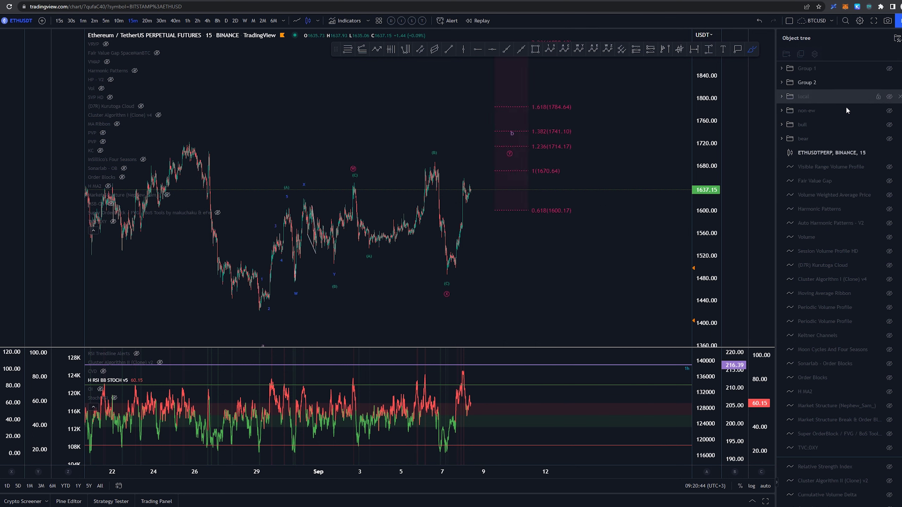
{"action": "mouse_move", "coordinate": [494, 134]}
{"action": "left_mouse_down"}
{"action": "mouse_move", "coordinate": [316, 339]}
{"action": "mouse_move", "coordinate": [388, 146]}
{"action": "left_mouse_up"}
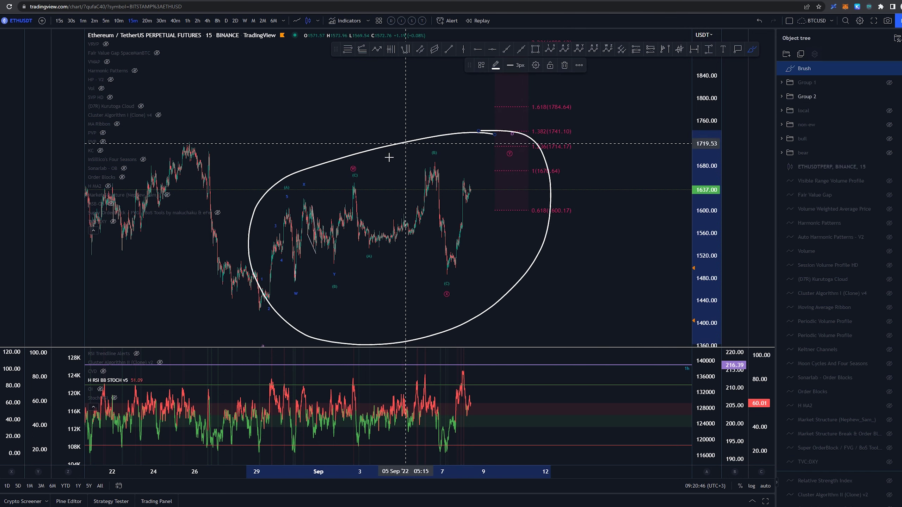
{"action": "key", "text": "ctrl+z"}
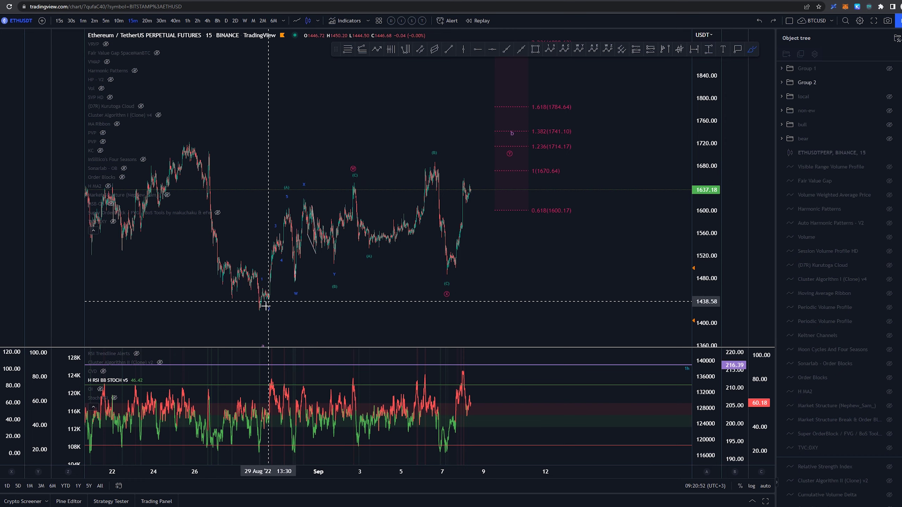
Trace the Group 2 count with the Brush from the 29 August low and the 2 September high to the 7 September low, undoing the strokes
{"action": "mouse_move", "coordinate": [262, 308]}
{"action": "left_mouse_down"}
{"action": "mouse_move", "coordinate": [282, 201]}
{"action": "mouse_move", "coordinate": [327, 272]}
{"action": "mouse_move", "coordinate": [352, 179]}
{"action": "mouse_move", "coordinate": [447, 279]}
{"action": "left_mouse_up"}
{"action": "key", "text": "ctrl+z"}
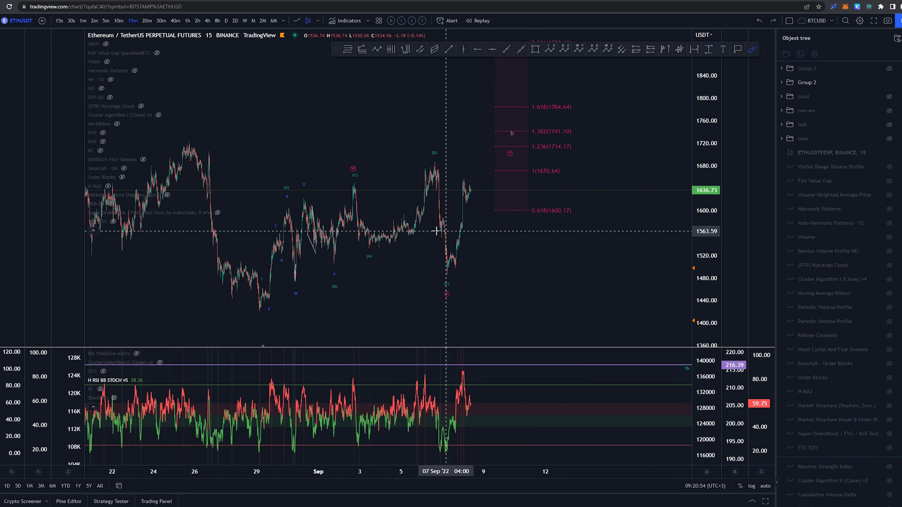
{"action": "mouse_move", "coordinate": [355, 160]}
{"action": "left_mouse_down"}
{"action": "mouse_move", "coordinate": [340, 173]}
{"action": "mouse_move", "coordinate": [350, 201]}
{"action": "mouse_move", "coordinate": [448, 274]}
{"action": "left_mouse_up"}
{"action": "key", "text": "ctrl+z"}
{"action": "key", "text": "ctrl+z"}
{"action": "key", "text": "ctrl+z"}
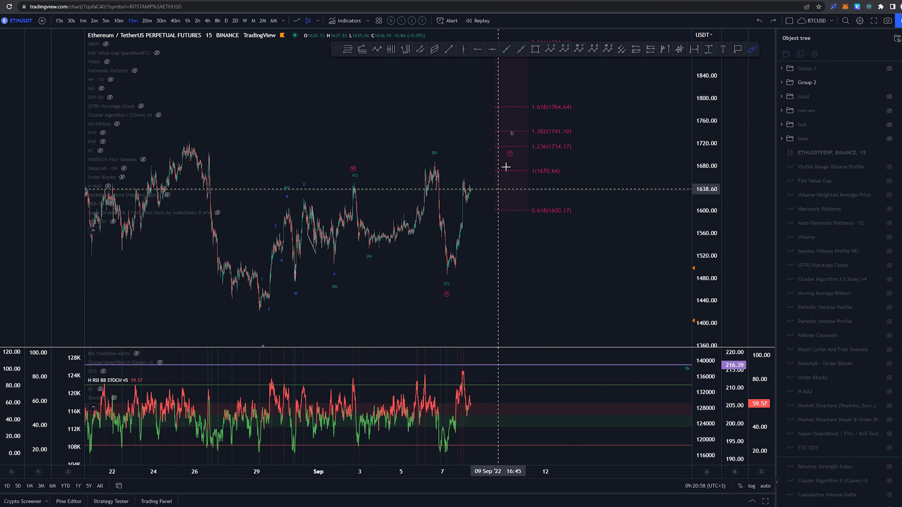
Undo a temporary Brush mark near the projected Y label and shift the Fibonacci extension levels forward to about 11 September
{"action": "mouse_move", "coordinate": [514, 144]}
{"action": "left_mouse_down"}
{"action": "mouse_move", "coordinate": [516, 165]}
{"action": "mouse_move", "coordinate": [512, 145]}
{"action": "left_mouse_up"}
{"action": "key", "text": "ctrl+z"}
{"action": "key", "text": "Escape"}
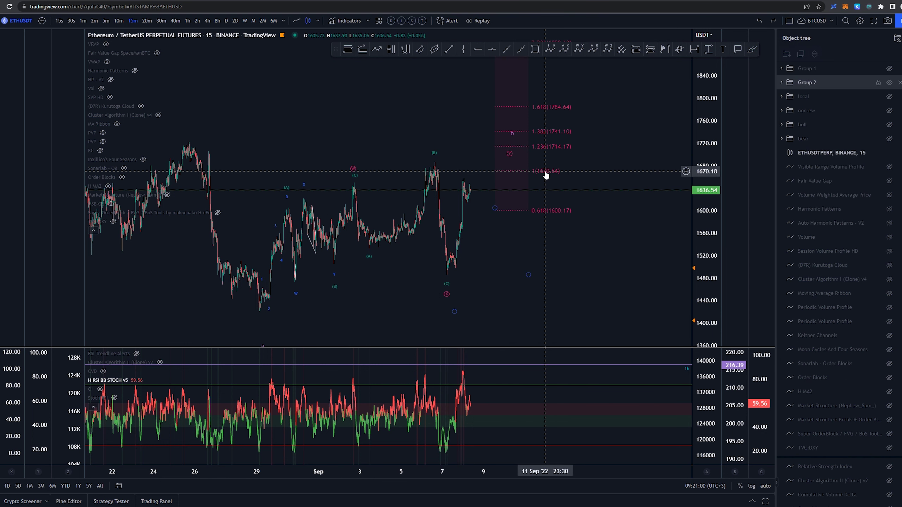
{"action": "mouse_move", "coordinate": [546, 174]}
{"action": "left_mouse_down"}
{"action": "mouse_move", "coordinate": [574, 173]}
{"action": "mouse_move", "coordinate": [589, 158]}
{"action": "left_mouse_up"}
{"action": "key", "text": "ctrl+z"}
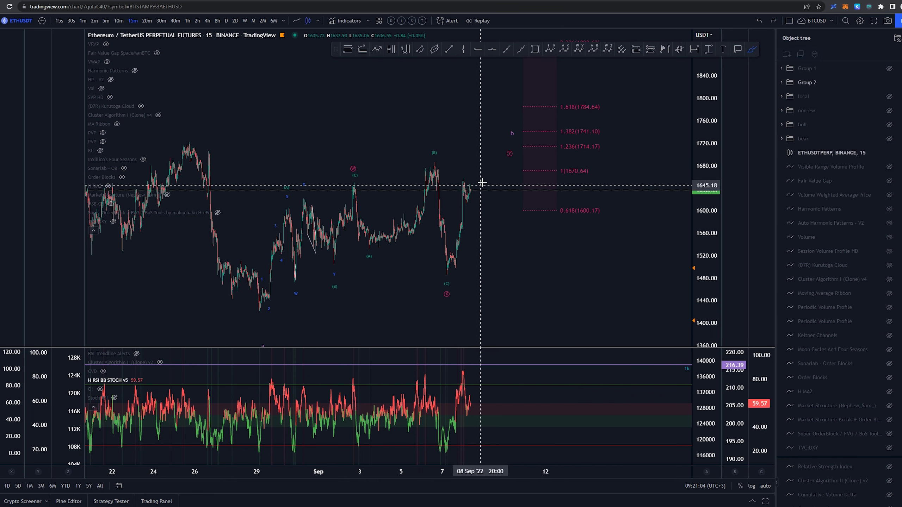
Trace the rebound from the 7 September low and circle the 1 (1670.64) extension level with the Brush, undoing each mark
{"action": "mouse_move", "coordinate": [446, 278]}
{"action": "left_mouse_down"}
{"action": "mouse_move", "coordinate": [463, 181]}
{"action": "mouse_move", "coordinate": [469, 200]}
{"action": "left_mouse_up"}
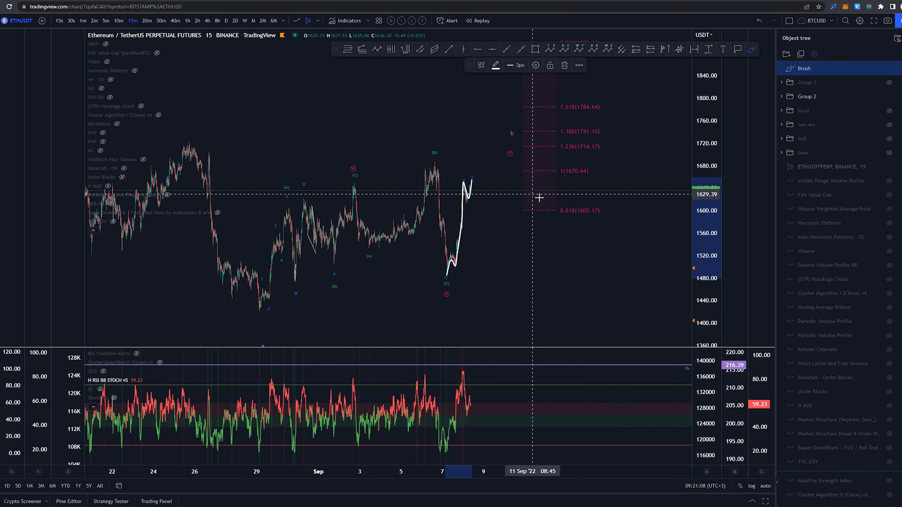
{"action": "key", "text": "ctrl+z"}
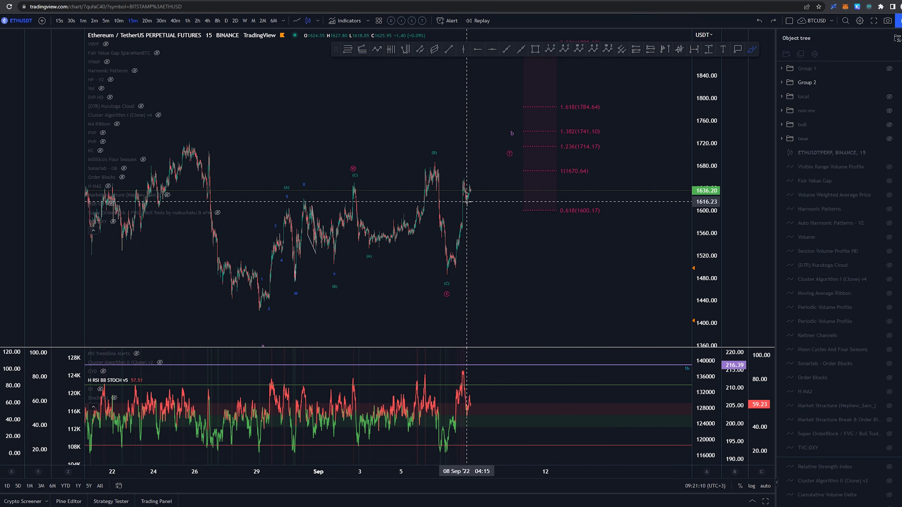
{"action": "left_click_drag", "start_coordinate": [468, 201], "coordinate": [470, 172]}
{"action": "key", "text": "ctrl+z"}
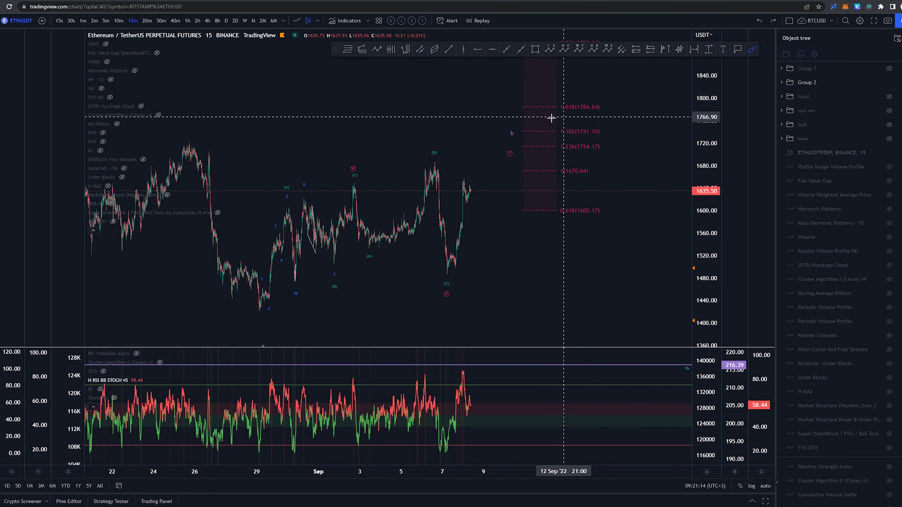
{"action": "left_click_drag", "start_coordinate": [443, 276], "coordinate": [468, 172]}
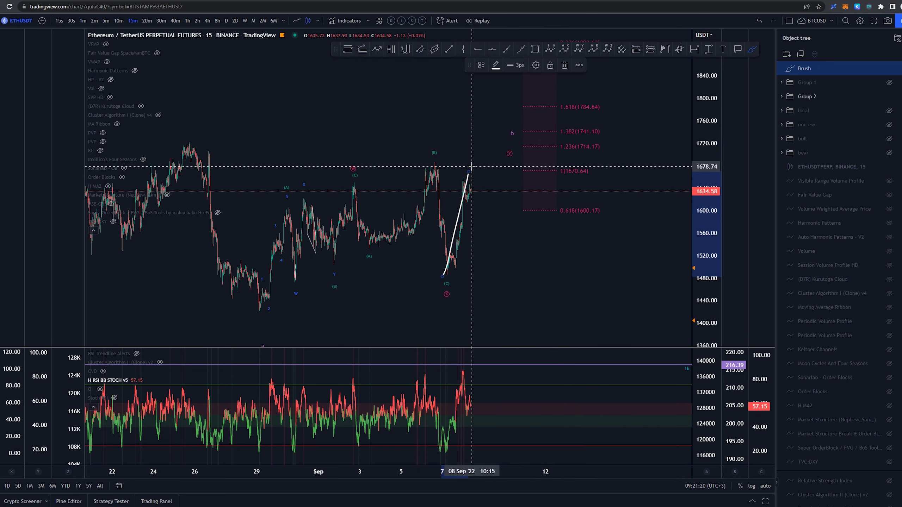
{"action": "key", "text": "ctrl+z"}
{"action": "mouse_move", "coordinate": [586, 165]}
{"action": "left_mouse_down"}
{"action": "mouse_move", "coordinate": [522, 173]}
{"action": "mouse_move", "coordinate": [529, 169]}
{"action": "left_mouse_up"}
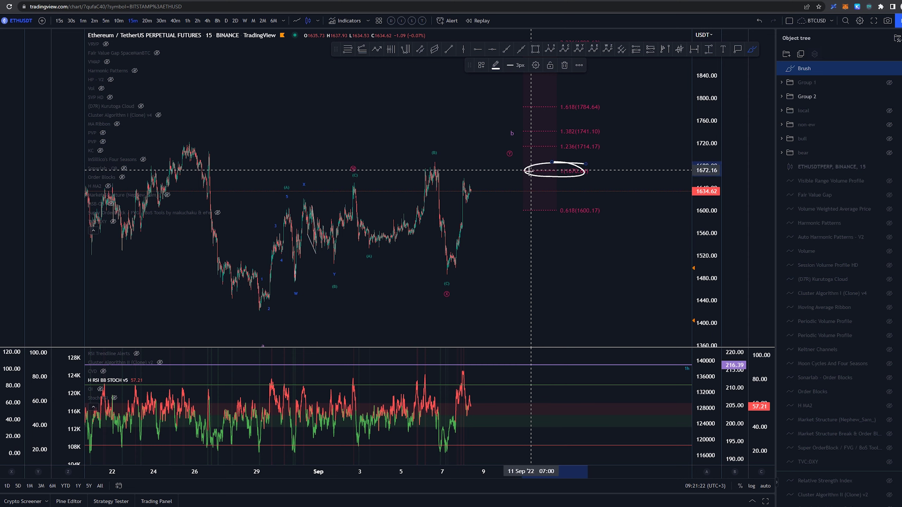
{"action": "key", "text": "ctrl+z"}
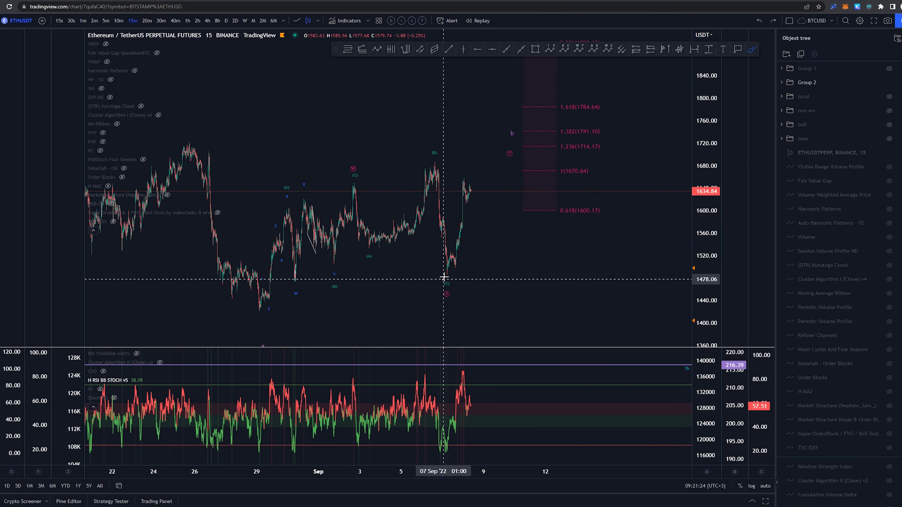
Shift the Fibonacci extension levels to about 13 September and the projected b and Y labels to about 12 September, clearing temporary Brush marks
{"action": "mouse_move", "coordinate": [443, 278]}
{"action": "left_mouse_down"}
{"action": "mouse_move", "coordinate": [476, 164]}
{"action": "mouse_move", "coordinate": [523, 245]}
{"action": "mouse_move", "coordinate": [554, 150]}
{"action": "left_mouse_up"}
{"action": "left_click_drag", "start_coordinate": [574, 214], "coordinate": [537, 218]}
{"action": "mouse_move", "coordinate": [473, 163]}
{"action": "left_mouse_down"}
{"action": "mouse_move", "coordinate": [547, 140]}
{"action": "mouse_move", "coordinate": [604, 140]}
{"action": "left_mouse_up"}
{"action": "left_click", "coordinate": [510, 241]}
{"action": "left_click", "coordinate": [497, 223]}
{"action": "key", "text": "Delete"}
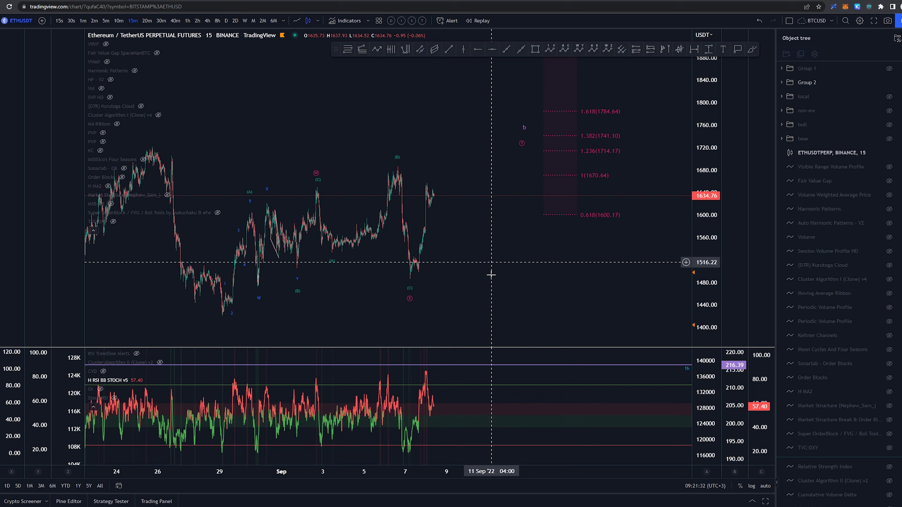
Place a Trend-Based Fib Time through the 29 August low, the 2 September high and the 7 September low, and colour its lines pink
{"action": "left_click", "coordinate": [405, 49]}
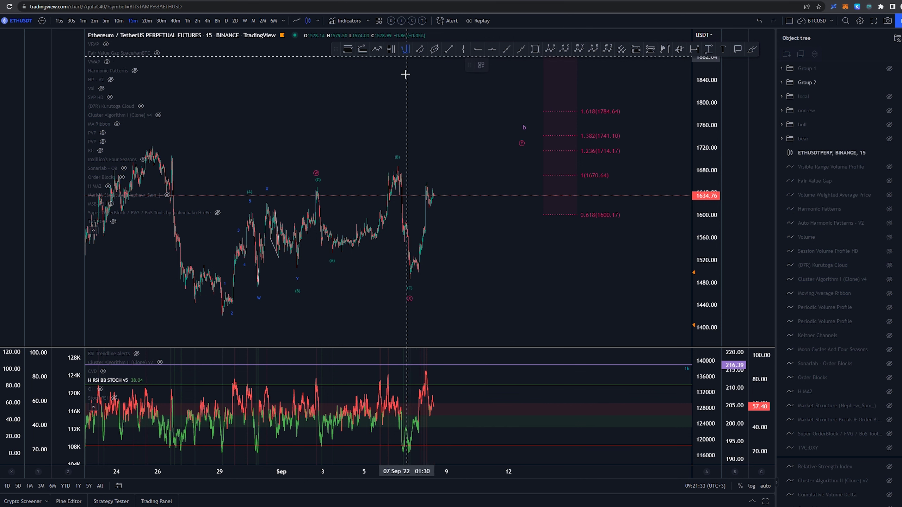
{"action": "left_click", "coordinate": [222, 327]}
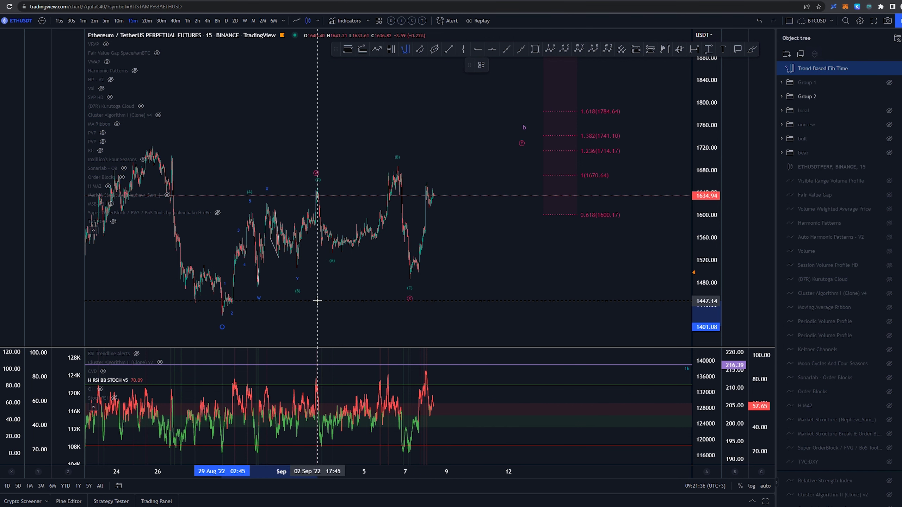
{"action": "left_click", "coordinate": [318, 300]}
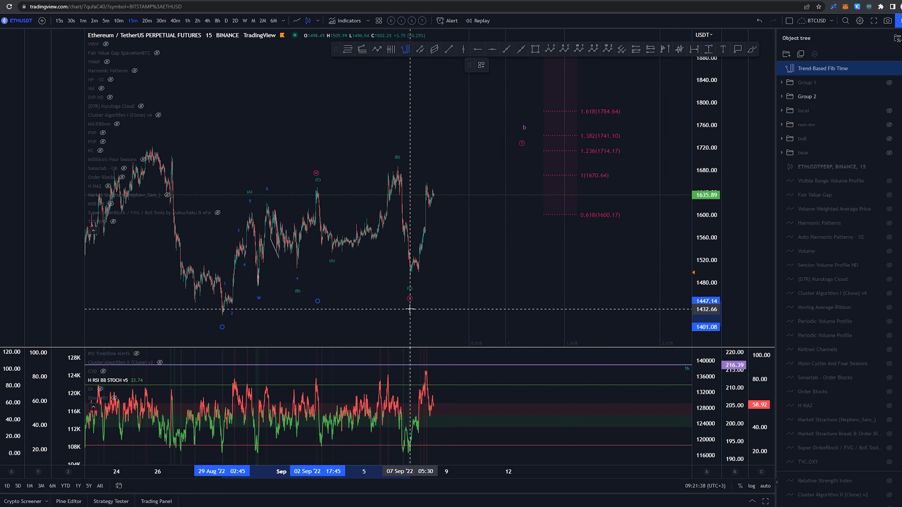
{"action": "left_click", "coordinate": [410, 309]}
{"action": "left_click", "coordinate": [496, 65]}
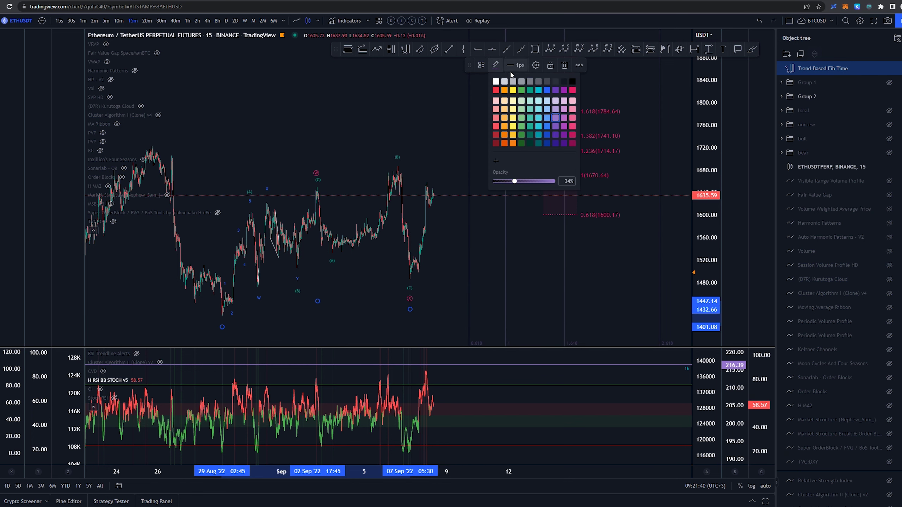
{"action": "left_click", "coordinate": [571, 90]}
{"action": "left_click", "coordinate": [378, 95]}
Move the projected Y label of the W-X-Y pattern to the 1 time level at about 1725
{"action": "left_click_drag", "start_coordinate": [519, 145], "coordinate": [458, 148]}
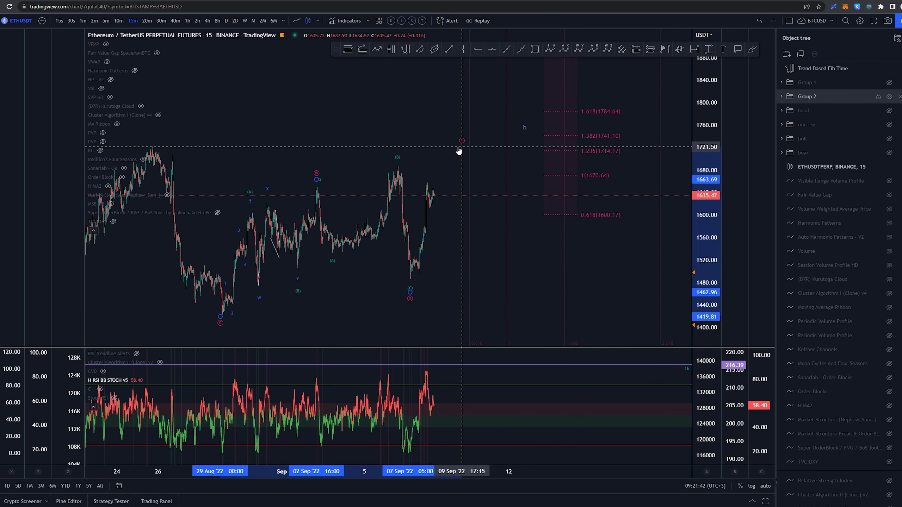
{"action": "scroll", "coordinate": [459, 151], "scroll_direction": "down", "scroll_amount": 2}
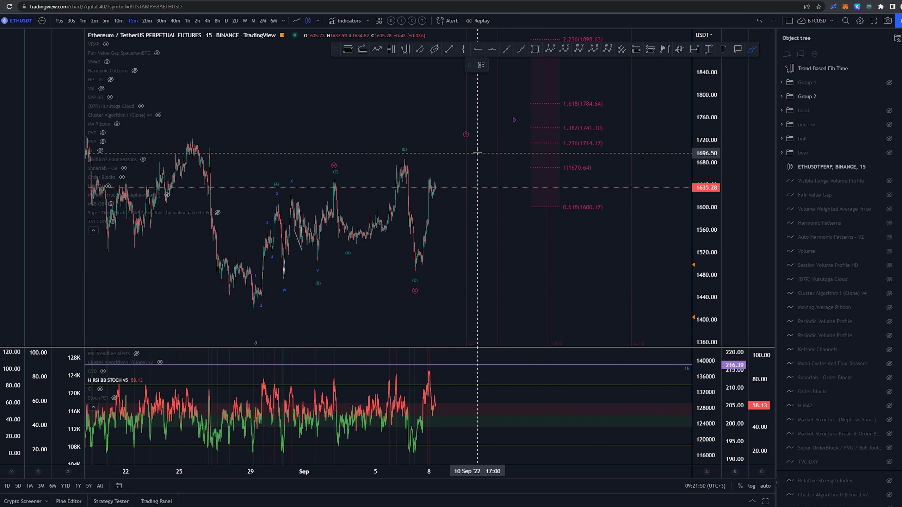
{"action": "left_click_drag", "start_coordinate": [467, 139], "coordinate": [499, 137]}
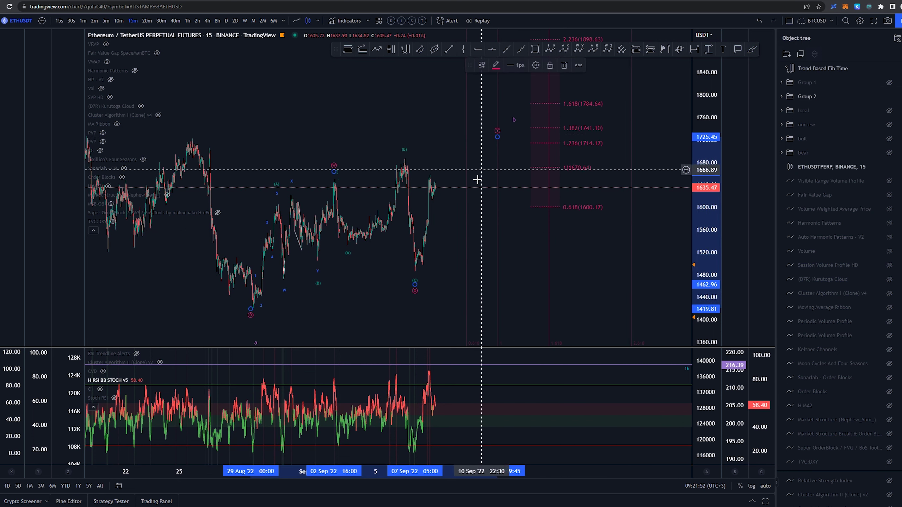
Brush a projected path rising to about 1680, falling to about 1540 and climbing to 1741, and box the 1.236–1.618 target zone
{"action": "key", "text": "alt+b"}
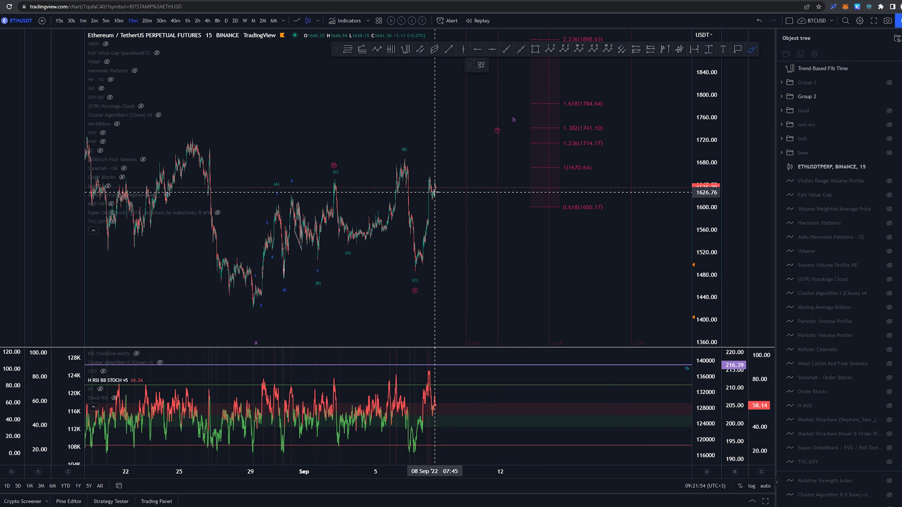
{"action": "mouse_move", "coordinate": [434, 195]}
{"action": "left_mouse_down"}
{"action": "mouse_move", "coordinate": [444, 161]}
{"action": "mouse_move", "coordinate": [477, 242]}
{"action": "mouse_move", "coordinate": [532, 127]}
{"action": "left_mouse_up"}
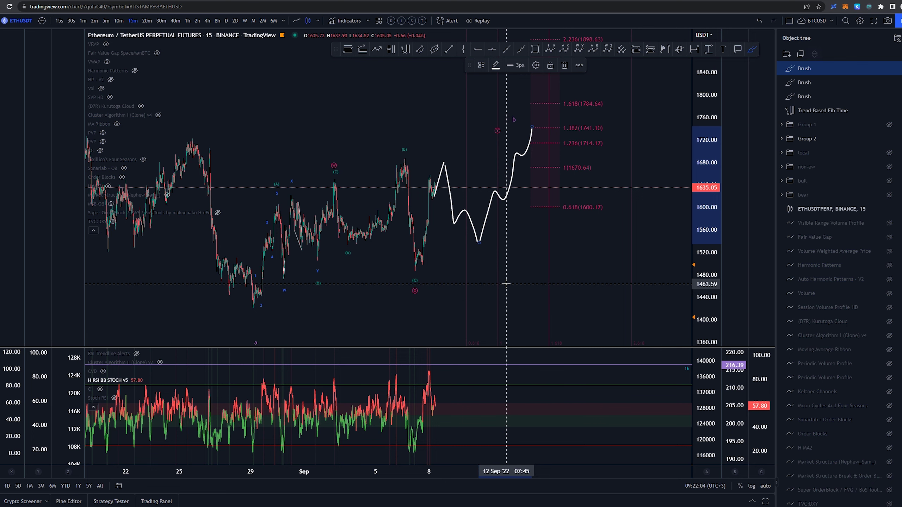
{"action": "scroll", "coordinate": [511, 250], "scroll_direction": "down", "scroll_amount": 1}
{"action": "key", "text": "alt+b"}
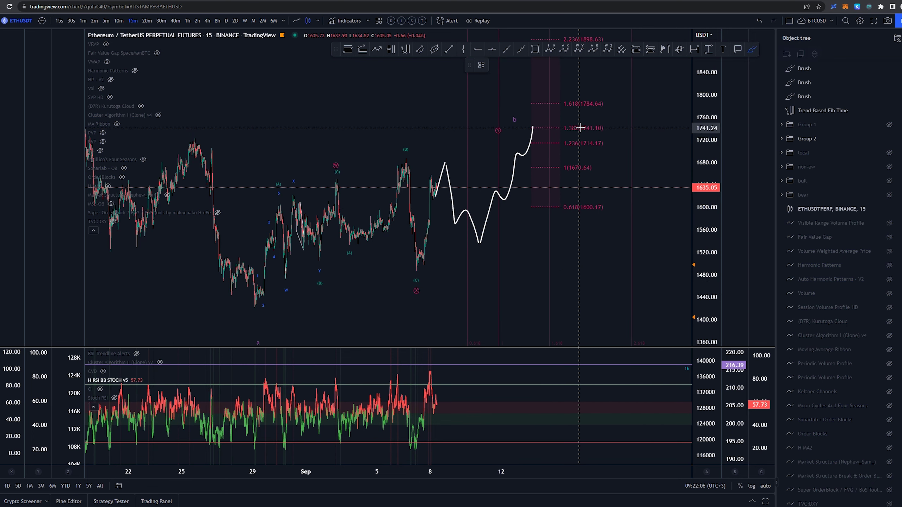
{"action": "mouse_move", "coordinate": [614, 142]}
{"action": "left_mouse_down"}
{"action": "mouse_move", "coordinate": [513, 131]}
{"action": "mouse_move", "coordinate": [596, 102]}
{"action": "mouse_move", "coordinate": [620, 146]}
{"action": "left_mouse_up"}
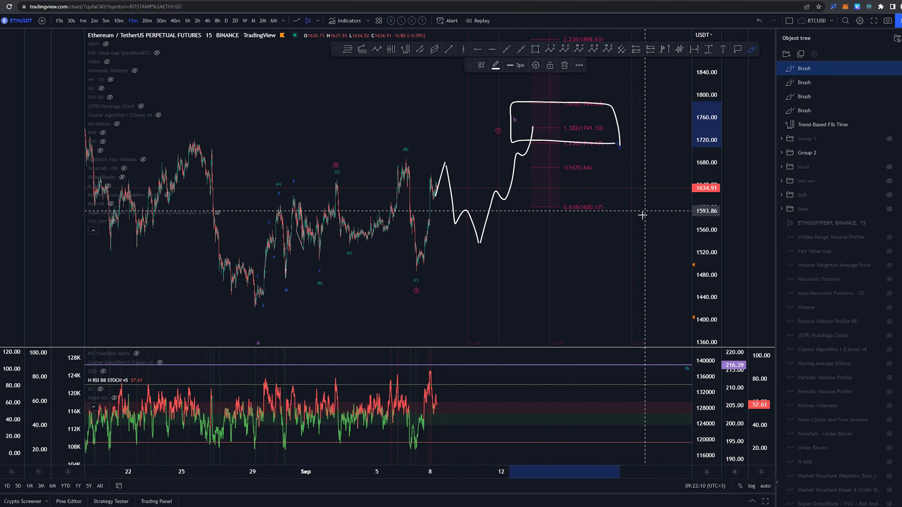
Move the projected b and Y labels into the target zone just below the 1.618 (1784.64) extension level
{"action": "left_click", "coordinate": [519, 125]}
{"action": "mouse_move", "coordinate": [518, 126]}
{"action": "left_mouse_down"}
{"action": "mouse_move", "coordinate": [531, 118]}
{"action": "mouse_move", "coordinate": [527, 98]}
{"action": "left_mouse_up"}
{"action": "left_click", "coordinate": [414, 100]}
{"action": "key", "text": "alt+b"}
{"action": "key", "text": "Delete"}
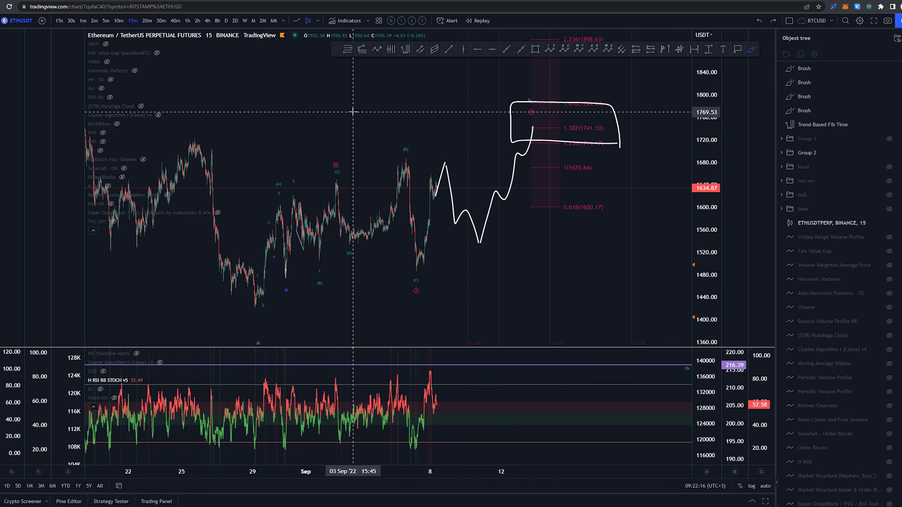
Delete the four Brush drawings and move the Trend-Based Fib Time into Group 2 in the object tree
{"action": "left_click", "coordinate": [899, 68]}
{"action": "left_click", "coordinate": [899, 69]}
{"action": "left_click", "coordinate": [899, 69]}
{"action": "left_click", "coordinate": [900, 68]}
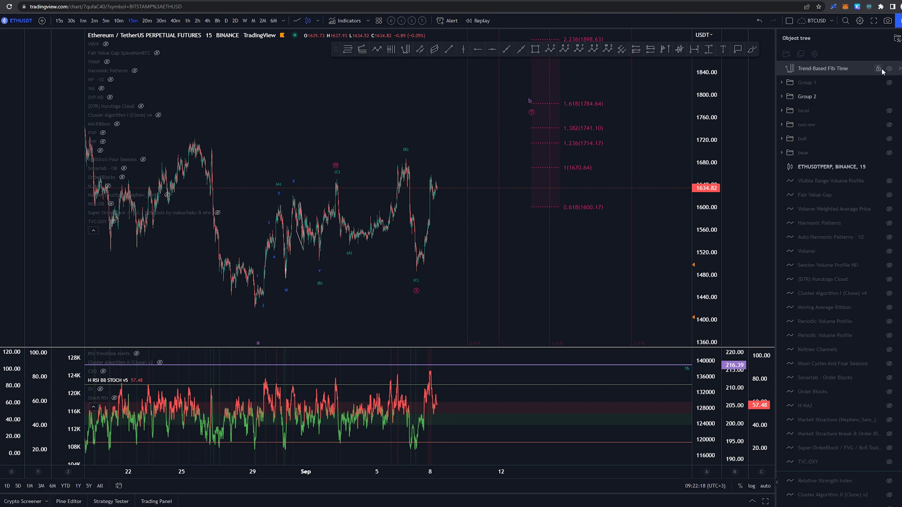
{"action": "mouse_move", "coordinate": [877, 68]}
{"action": "left_mouse_down"}
{"action": "mouse_move", "coordinate": [881, 89]}
{"action": "mouse_move", "coordinate": [889, 82]}
{"action": "left_mouse_up"}
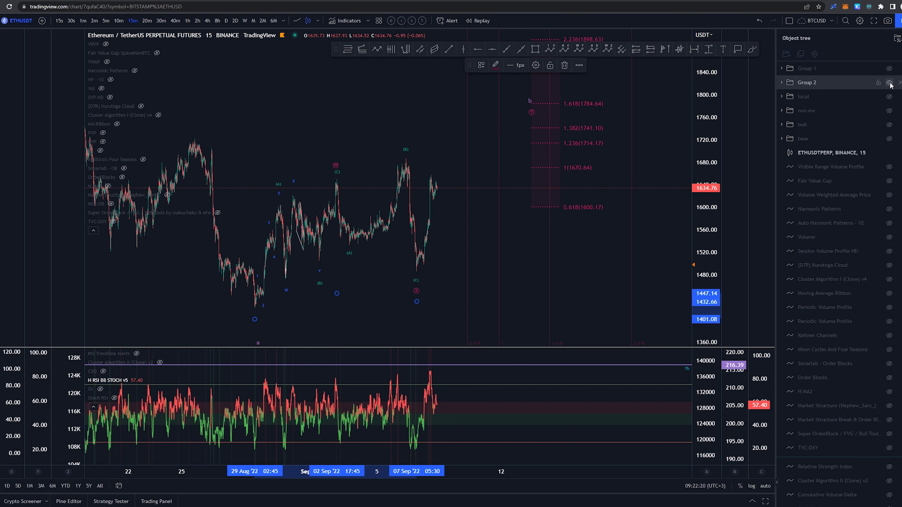
Hide the Group 2 drawings and show the alternative wave count in Group 1
{"action": "left_click", "coordinate": [890, 83]}
{"action": "left_click", "coordinate": [889, 68]}
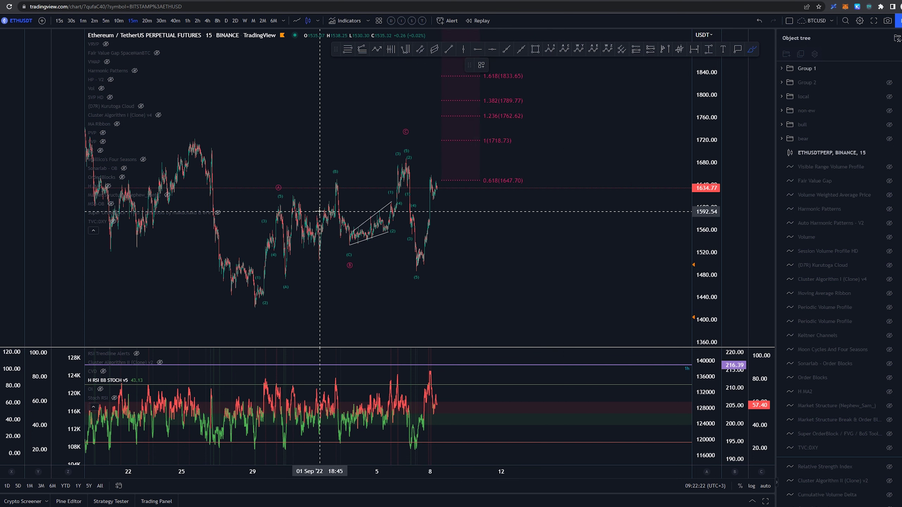
{"action": "scroll", "coordinate": [253, 245], "scroll_direction": "up", "scroll_amount": 3}
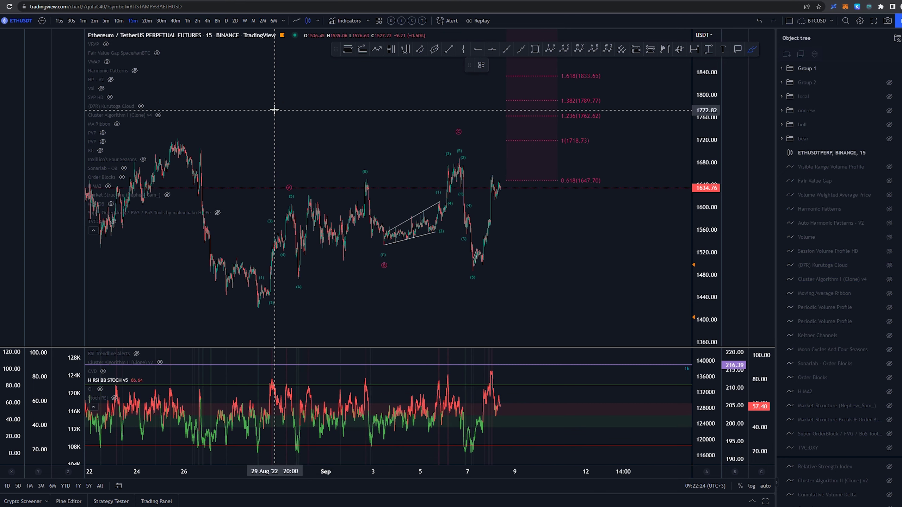
Trace the Group 1 wave count with the Brush around the 6 September high, and delete the stroke
{"action": "mouse_move", "coordinate": [252, 289]}
{"action": "left_mouse_down"}
{"action": "mouse_move", "coordinate": [300, 199]}
{"action": "mouse_move", "coordinate": [382, 242]}
{"action": "mouse_move", "coordinate": [469, 141]}
{"action": "mouse_move", "coordinate": [465, 174]}
{"action": "mouse_move", "coordinate": [460, 159]}
{"action": "mouse_move", "coordinate": [465, 165]}
{"action": "left_mouse_up"}
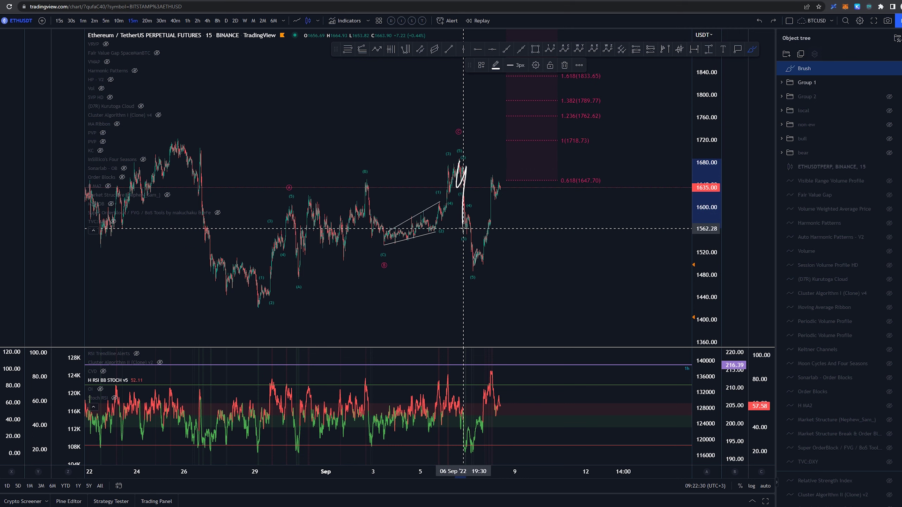
{"action": "key", "text": "Delete"}
{"action": "scroll", "coordinate": [487, 263], "scroll_direction": "up", "scroll_amount": 5}
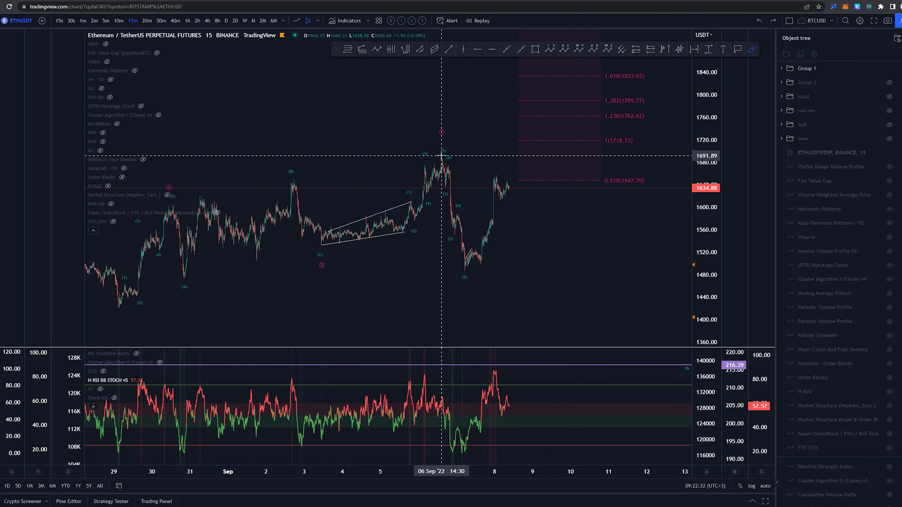
Trace the decline from the 6 September high and the rebound from the 7 September low with the Brush, removing each stroke
{"action": "mouse_move", "coordinate": [442, 158]}
{"action": "left_mouse_down"}
{"action": "mouse_move", "coordinate": [440, 196]}
{"action": "mouse_move", "coordinate": [448, 166]}
{"action": "mouse_move", "coordinate": [461, 213]}
{"action": "mouse_move", "coordinate": [461, 273]}
{"action": "left_mouse_up"}
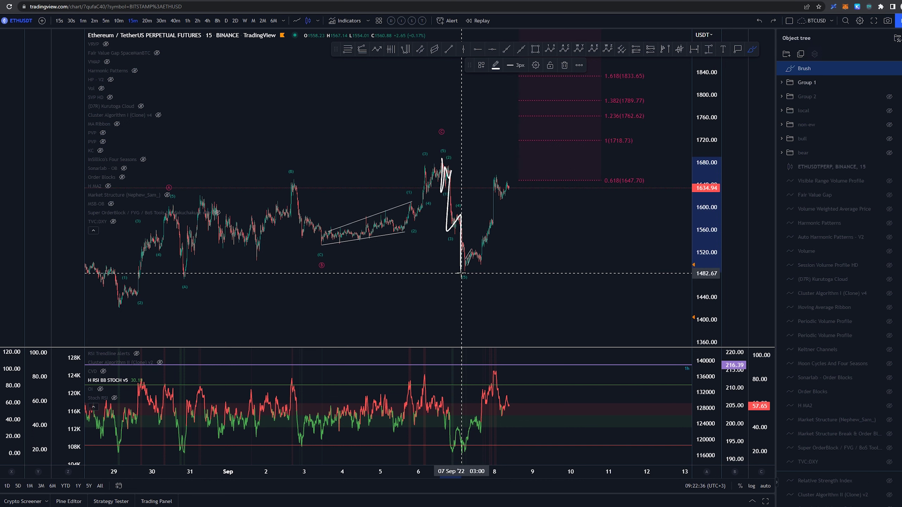
{"action": "key", "text": "Delete"}
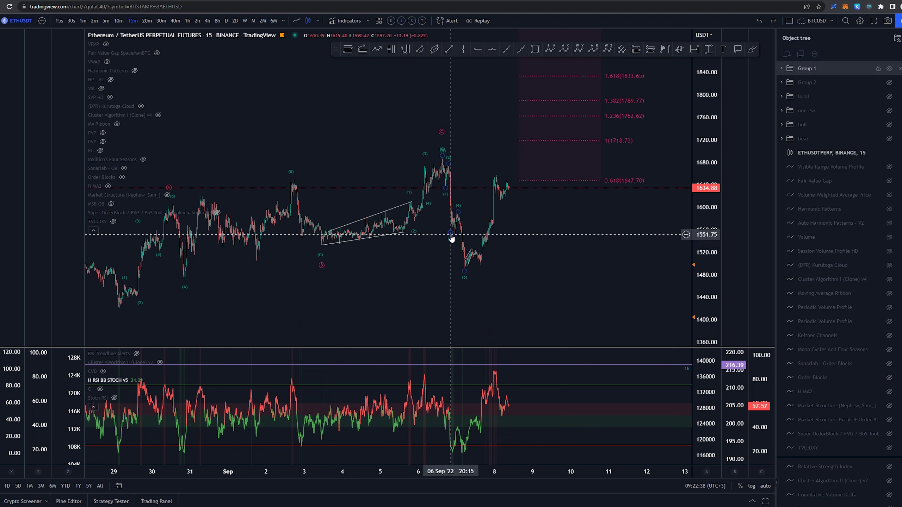
{"action": "mouse_move", "coordinate": [451, 234]}
{"action": "left_mouse_down"}
{"action": "mouse_move", "coordinate": [464, 284]}
{"action": "mouse_move", "coordinate": [490, 226]}
{"action": "left_mouse_up"}
{"action": "key", "text": "ctrl+z"}
{"action": "left_click", "coordinate": [752, 49]}
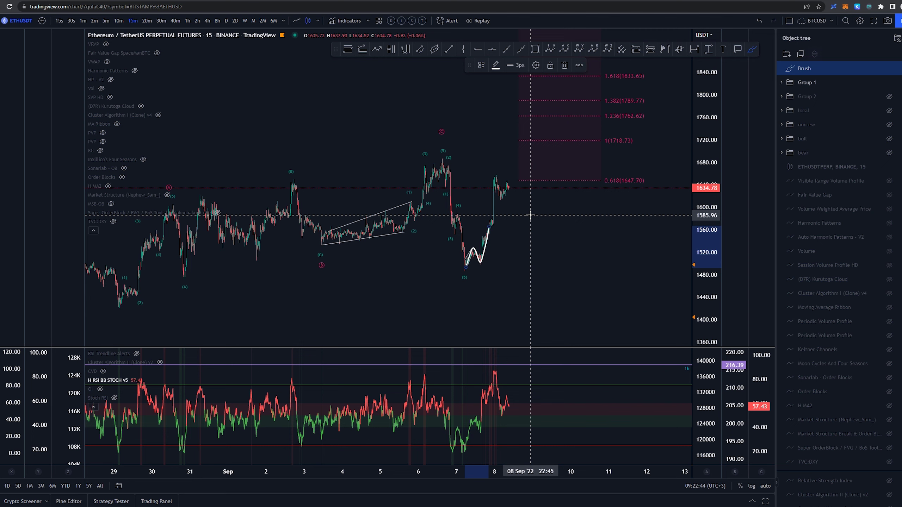
{"action": "key", "text": "ctrl+z"}
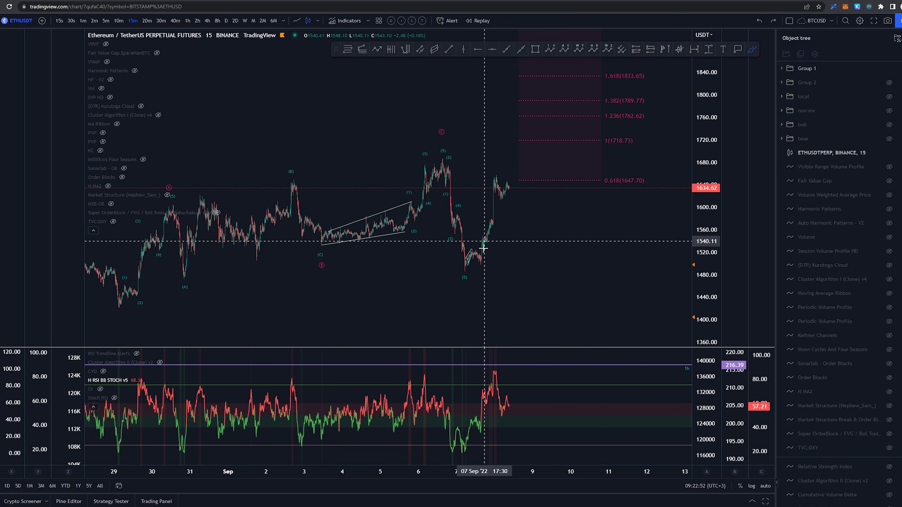
{"action": "left_click_drag", "start_coordinate": [483, 250], "coordinate": [495, 185]}
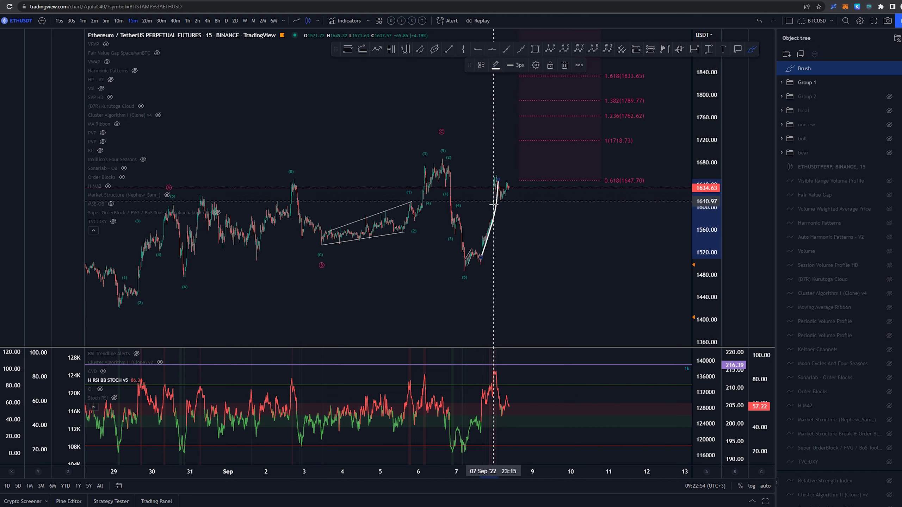
{"action": "key", "text": "ctrl+z"}
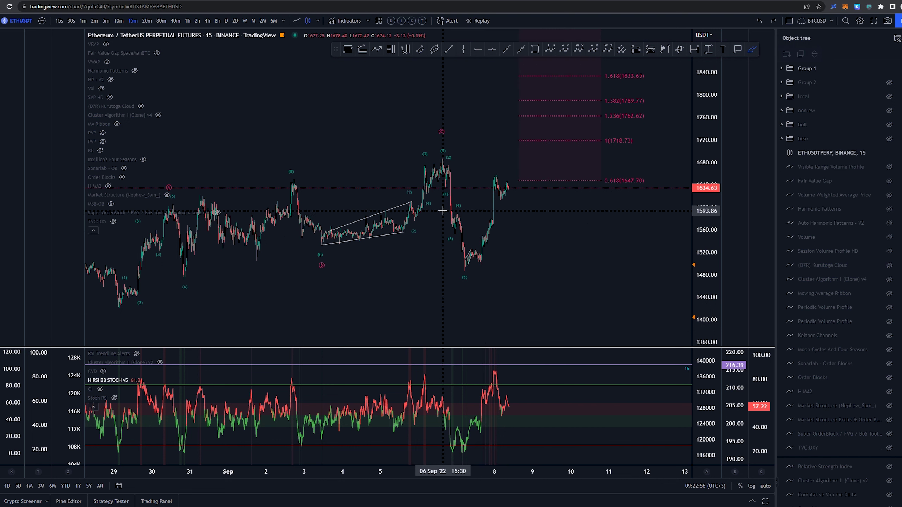
Mark the overlap zone around wave (4) of the decline with Brush boxes and a line near 1588, undoing each stroke
{"action": "left_click_drag", "start_coordinate": [441, 212], "coordinate": [527, 206]}
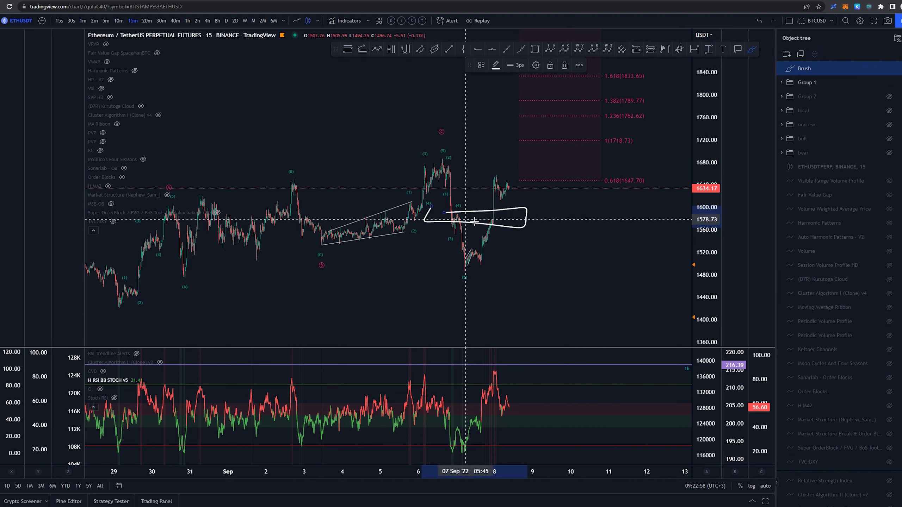
{"action": "key", "text": "ctrl+z"}
{"action": "left_click_drag", "start_coordinate": [441, 214], "coordinate": [455, 230]}
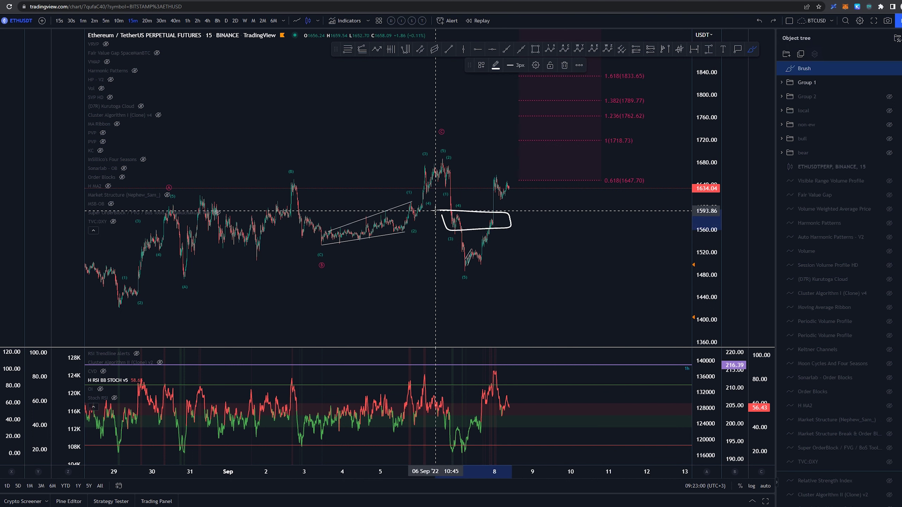
{"action": "key", "text": "ctrl+z"}
{"action": "left_click_drag", "start_coordinate": [454, 214], "coordinate": [502, 214]}
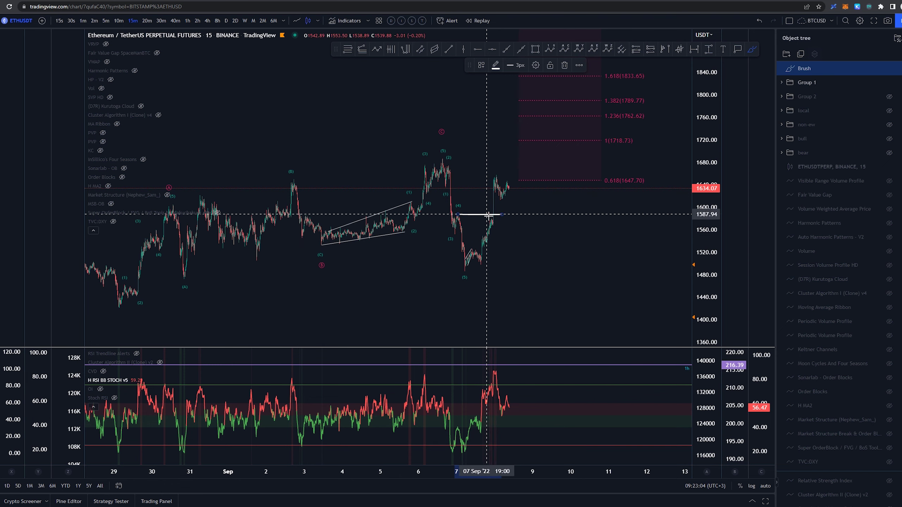
{"action": "key", "text": "ctrl+z"}
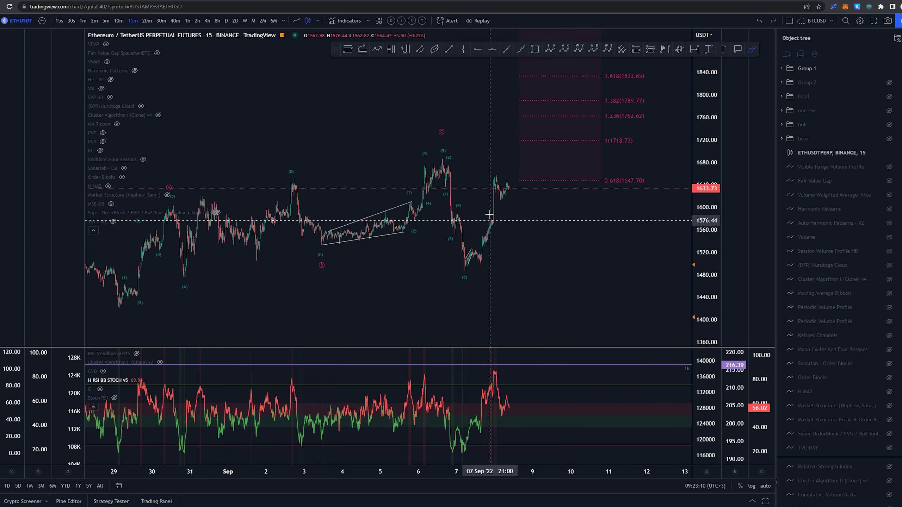
Sketch the drop from the 6 September high and the rise from the 7 September low with the Brush, undoing each stroke
{"action": "scroll", "coordinate": [578, 245], "scroll_direction": "down", "scroll_amount": 2}
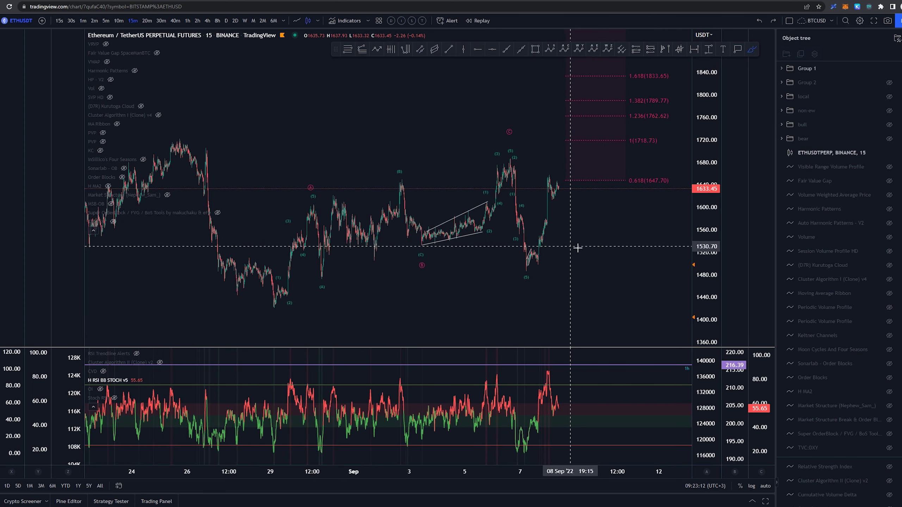
{"action": "scroll", "coordinate": [578, 256], "scroll_direction": "down", "scroll_amount": 2}
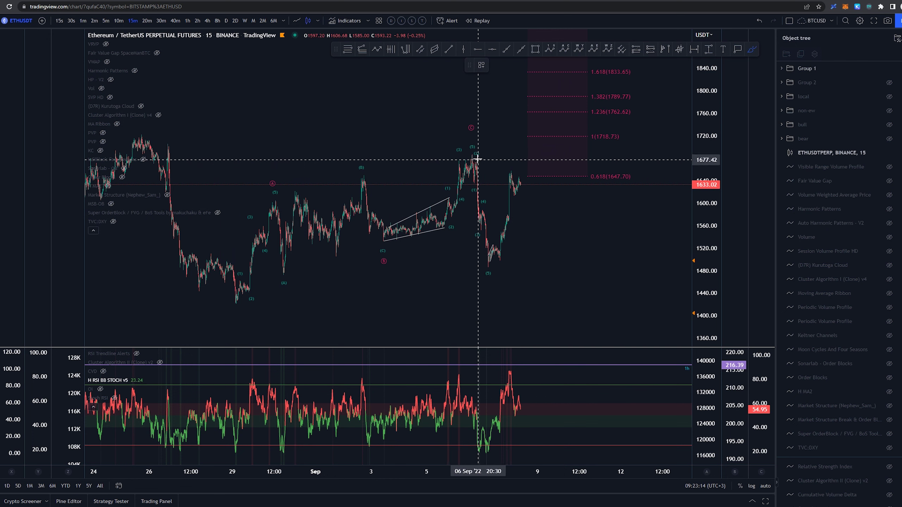
{"action": "mouse_move", "coordinate": [473, 154]}
{"action": "left_mouse_down"}
{"action": "mouse_move", "coordinate": [484, 260]}
{"action": "mouse_move", "coordinate": [504, 188]}
{"action": "left_mouse_up"}
{"action": "key", "text": "ctrl+z"}
{"action": "key", "text": "ctrl+z"}
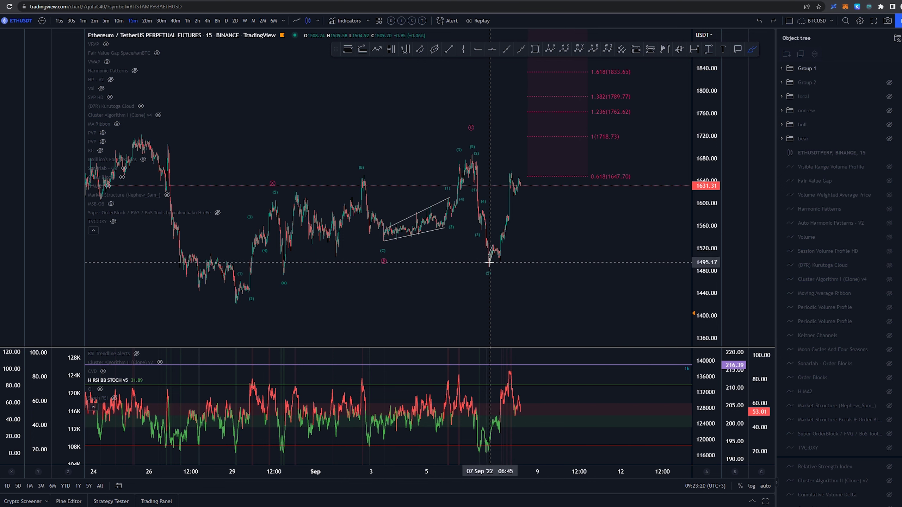
{"action": "left_click_drag", "start_coordinate": [489, 265], "coordinate": [524, 164]}
{"action": "key", "text": "ctrl+z"}
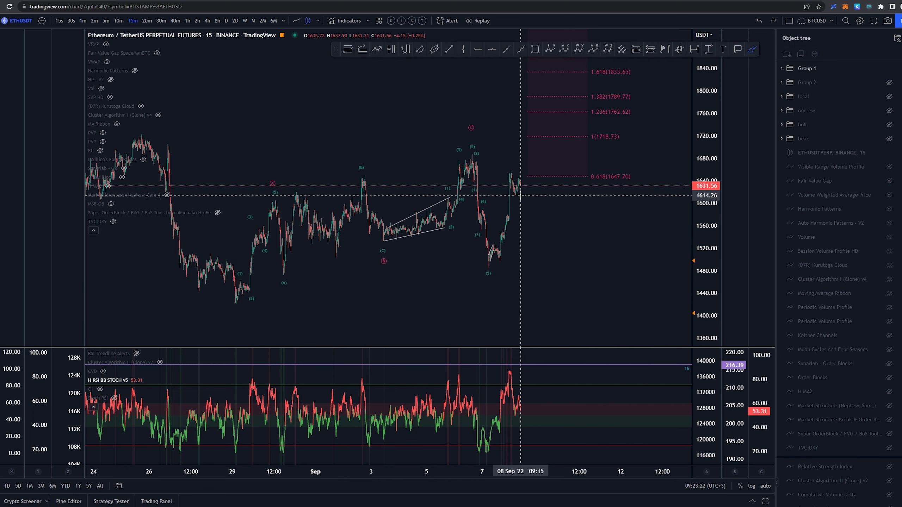
{"action": "left_click_drag", "start_coordinate": [516, 196], "coordinate": [525, 164]}
{"action": "key", "text": "ctrl+z"}
{"action": "key", "text": "ctrl+y"}
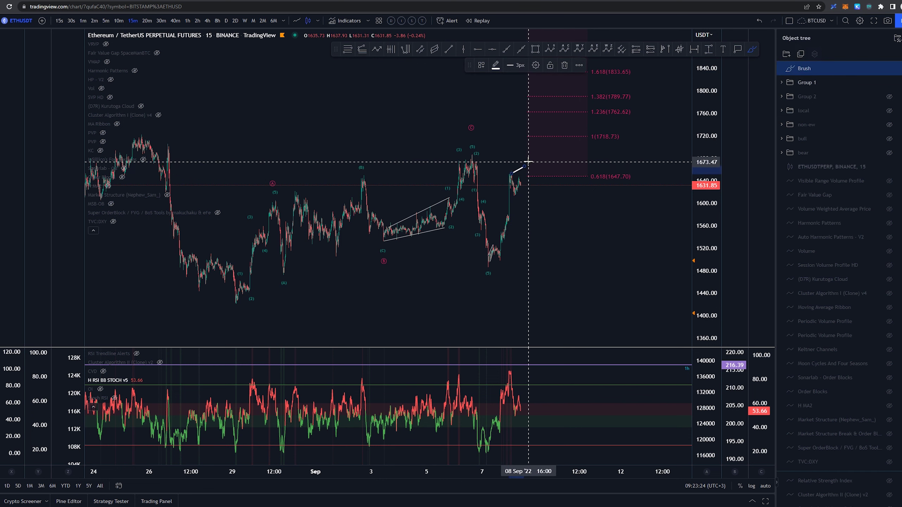
{"action": "key", "text": "ctrl+z"}
Sketch a three-wave projection from the 7 September low to about 1680, add decline and high-level strokes for comparison, and undo them all
{"action": "mouse_move", "coordinate": [493, 264]}
{"action": "left_mouse_down"}
{"action": "mouse_move", "coordinate": [522, 159]}
{"action": "mouse_move", "coordinate": [536, 193]}
{"action": "mouse_move", "coordinate": [578, 162]}
{"action": "left_mouse_up"}
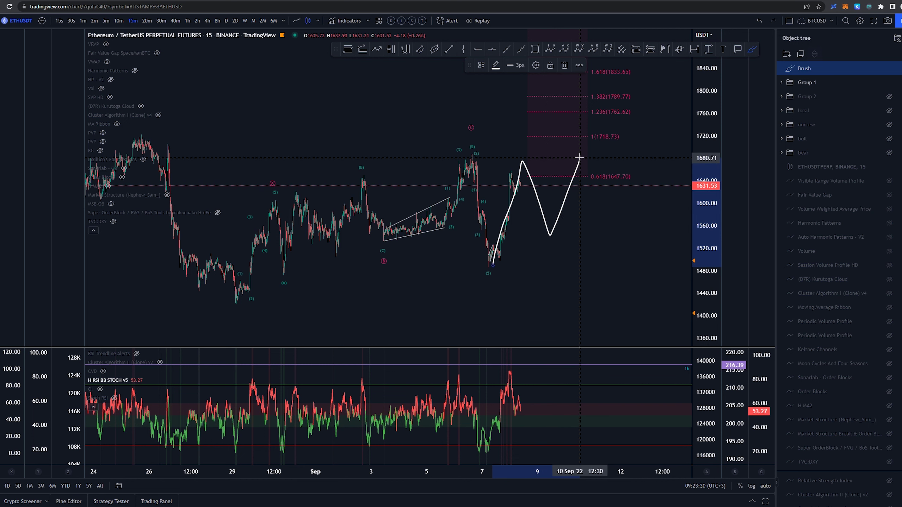
{"action": "left_click_drag", "start_coordinate": [476, 153], "coordinate": [498, 154]}
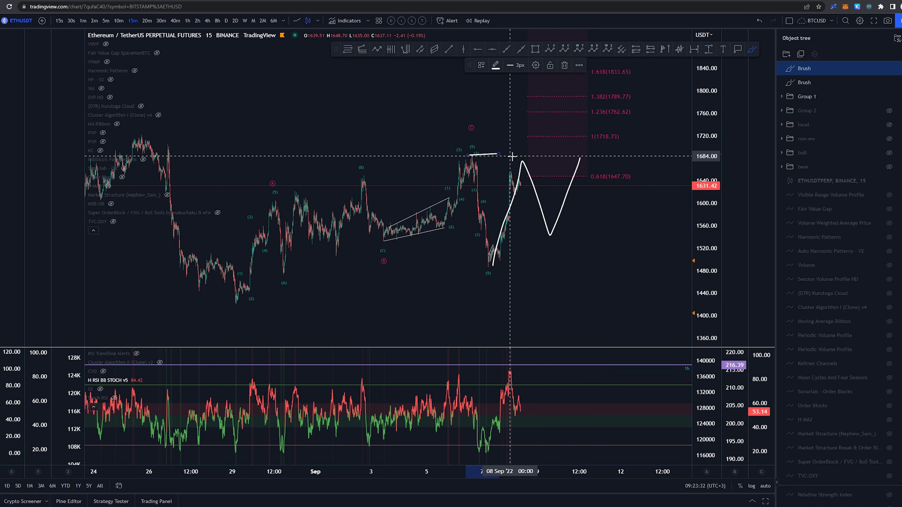
{"action": "key", "text": "ctrl+z"}
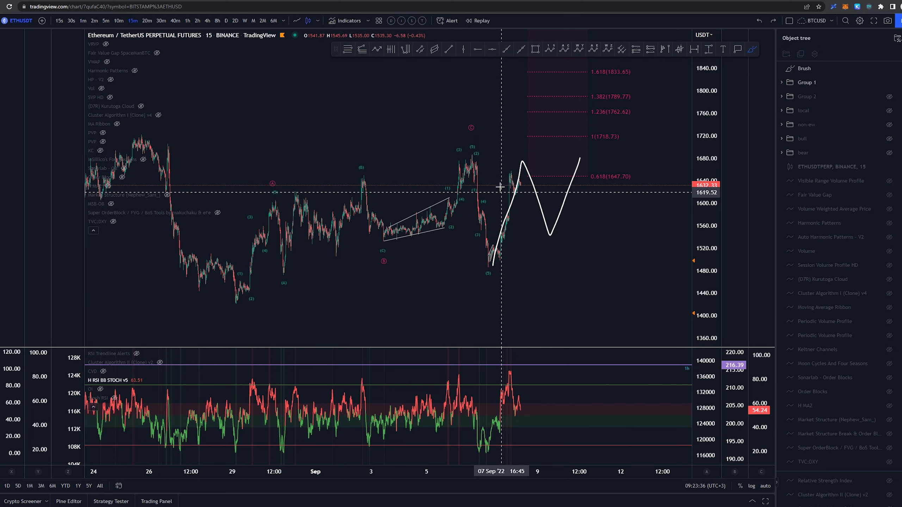
{"action": "left_click_drag", "start_coordinate": [473, 156], "coordinate": [490, 267]}
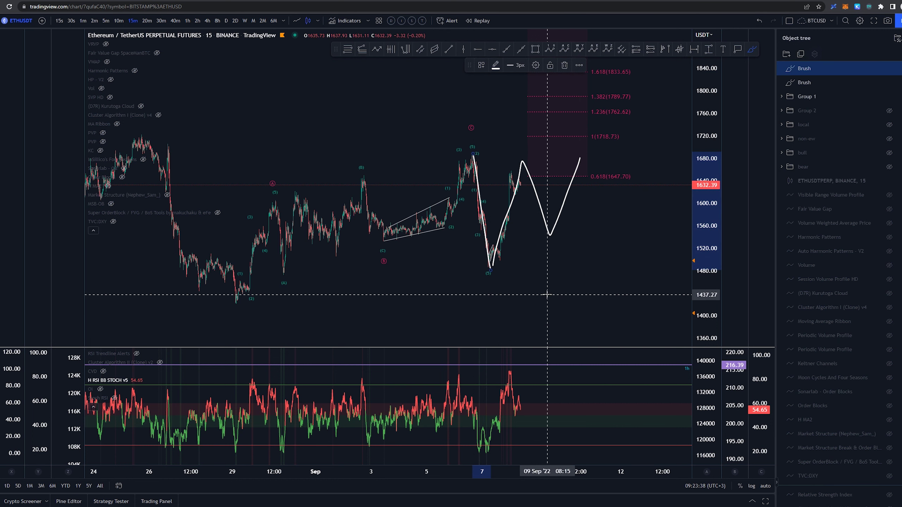
{"action": "key", "text": "ctrl+z"}
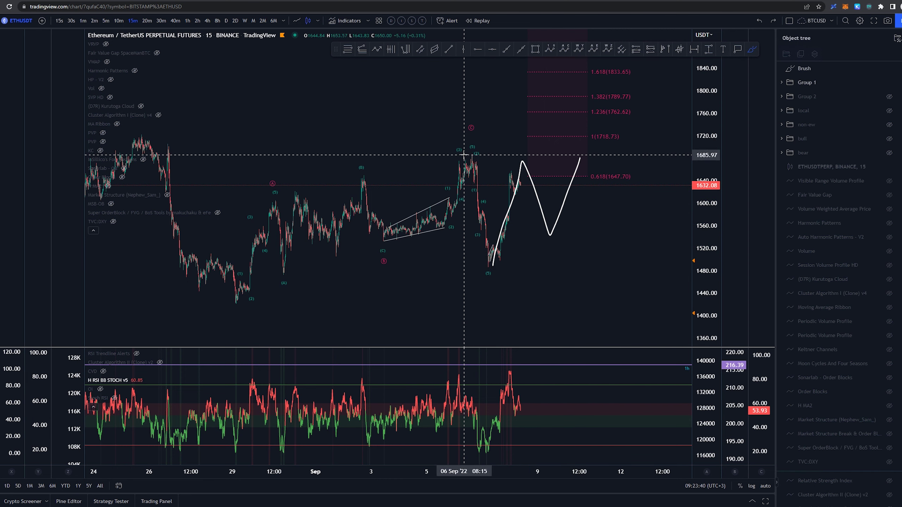
{"action": "left_click_drag", "start_coordinate": [470, 152], "coordinate": [490, 267]}
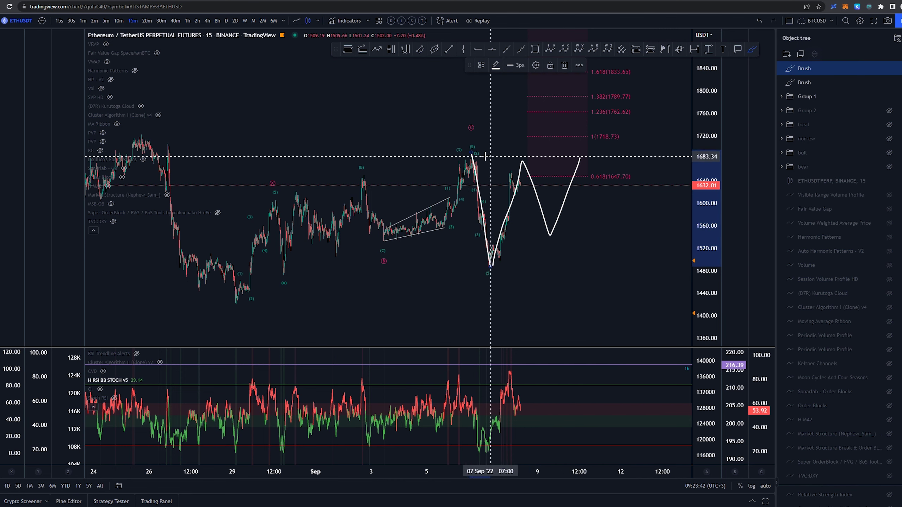
{"action": "left_click_drag", "start_coordinate": [470, 154], "coordinate": [578, 156]}
{"action": "key", "text": "ctrl+z"}
{"action": "left_click_drag", "start_coordinate": [457, 160], "coordinate": [517, 158]}
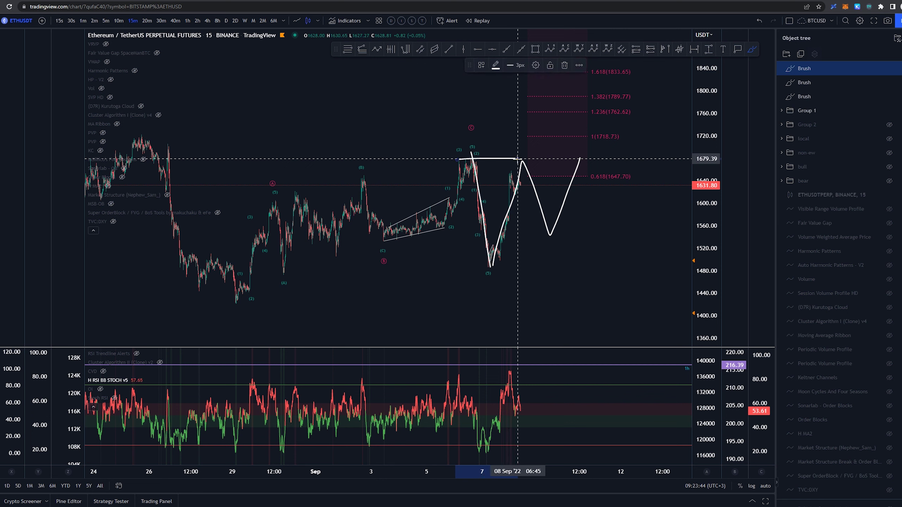
{"action": "key", "text": "ctrl+z"}
{"action": "key", "text": "ctrl+z"}
{"action": "key", "text": "ctrl+z"}
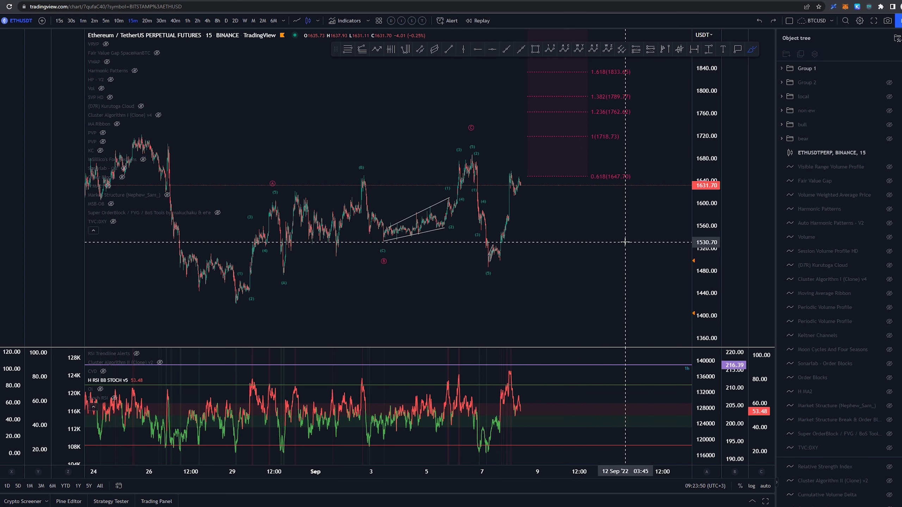
Sketch a three-wave Brush projection from the 7 September low to just below the 1 (1718.73) extension level, and undo it
{"action": "key", "text": "Escape"}
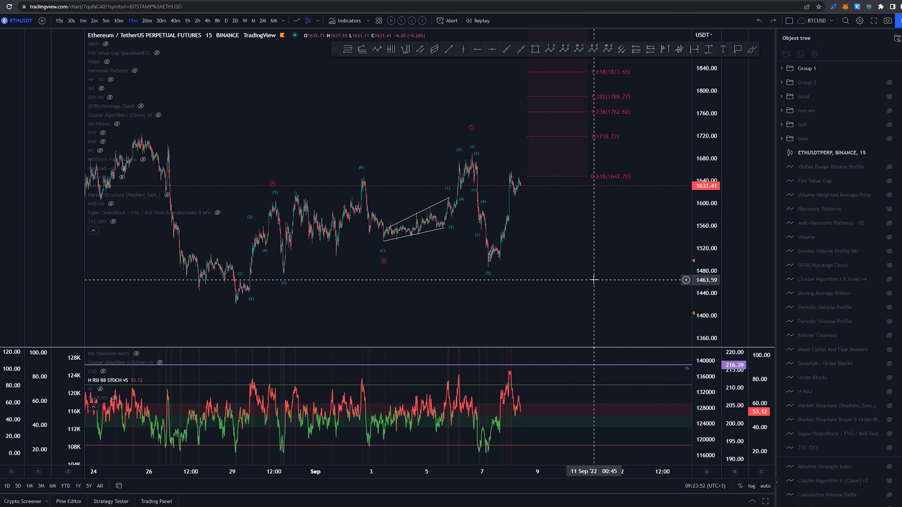
{"action": "scroll", "coordinate": [593, 274], "scroll_direction": "down", "scroll_amount": 2}
{"action": "left_click_drag", "start_coordinate": [592, 264], "coordinate": [565, 263]}
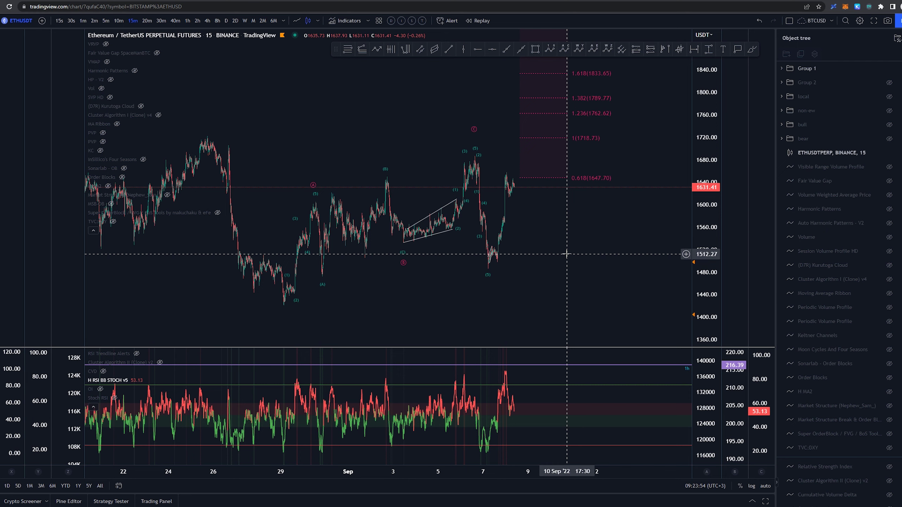
{"action": "mouse_move", "coordinate": [487, 268]}
{"action": "left_mouse_down"}
{"action": "mouse_move", "coordinate": [514, 168]}
{"action": "mouse_move", "coordinate": [539, 223]}
{"action": "mouse_move", "coordinate": [554, 217]}
{"action": "mouse_move", "coordinate": [576, 147]}
{"action": "left_mouse_up"}
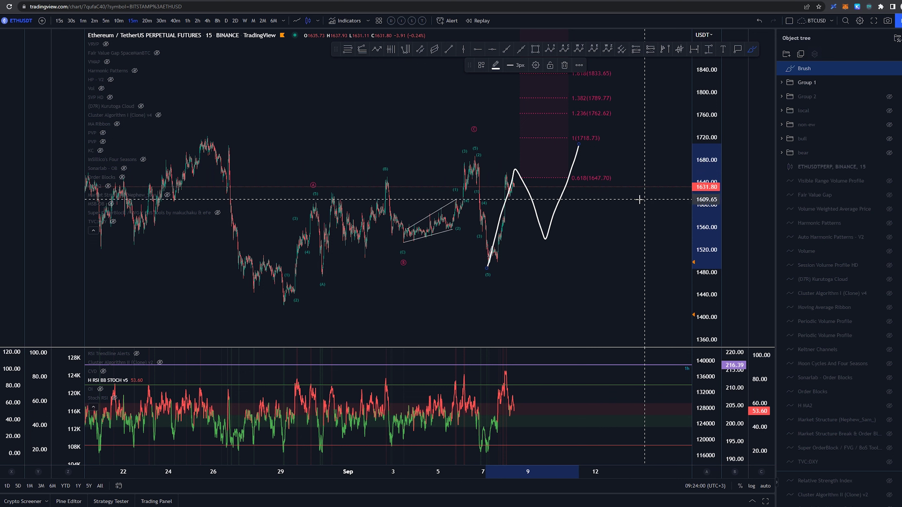
{"action": "key", "text": "ctrl+z"}
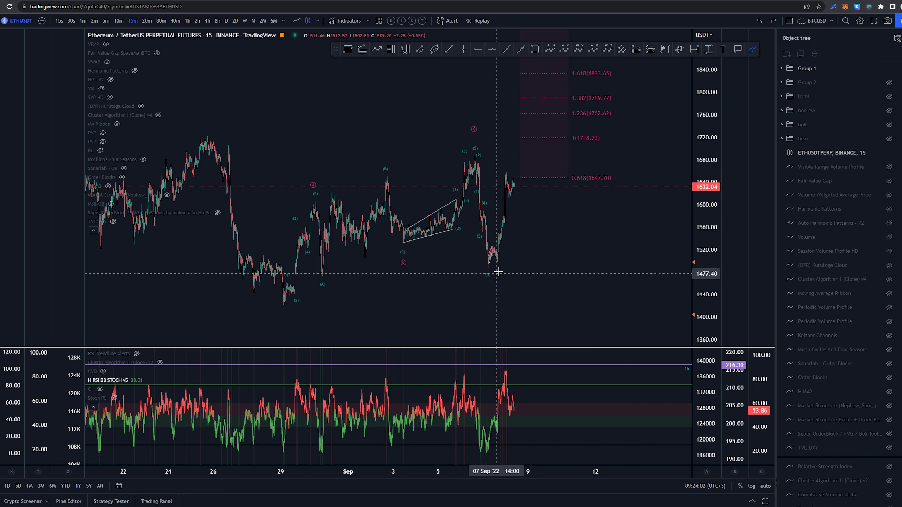
Sketch a three-wave Brush projection from the 7 September low to about 1670 on 10 September, and delete it
{"action": "mouse_move", "coordinate": [487, 268]}
{"action": "left_mouse_down"}
{"action": "mouse_move", "coordinate": [520, 166]}
{"action": "mouse_move", "coordinate": [555, 233]}
{"action": "mouse_move", "coordinate": [575, 166]}
{"action": "left_mouse_up"}
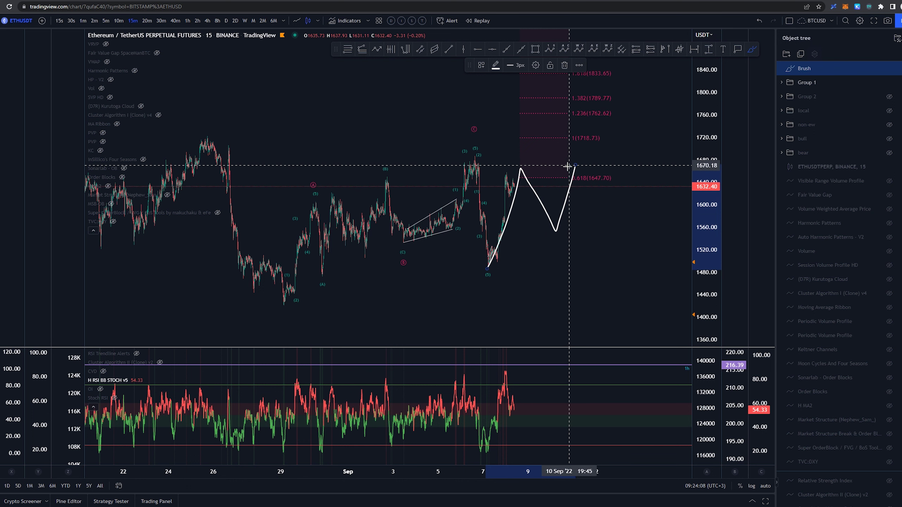
{"action": "left_click", "coordinate": [476, 157]}
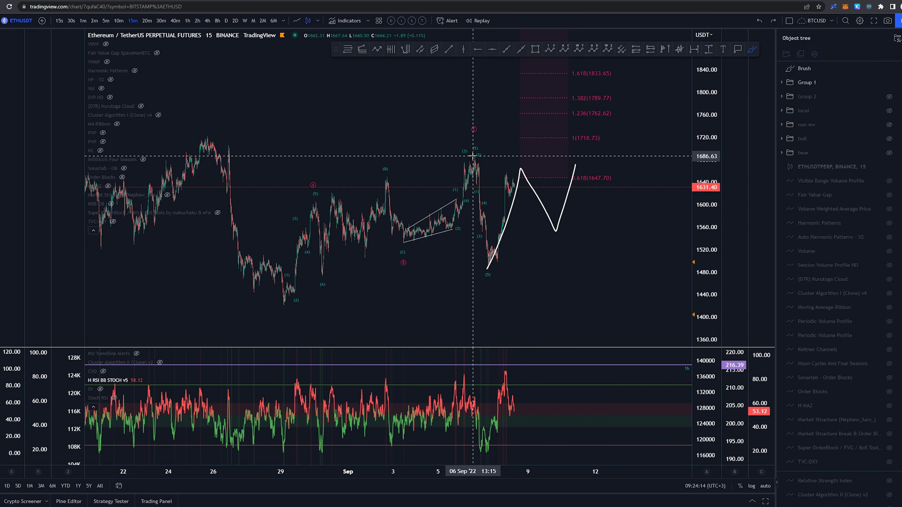
{"action": "key", "text": "Escape"}
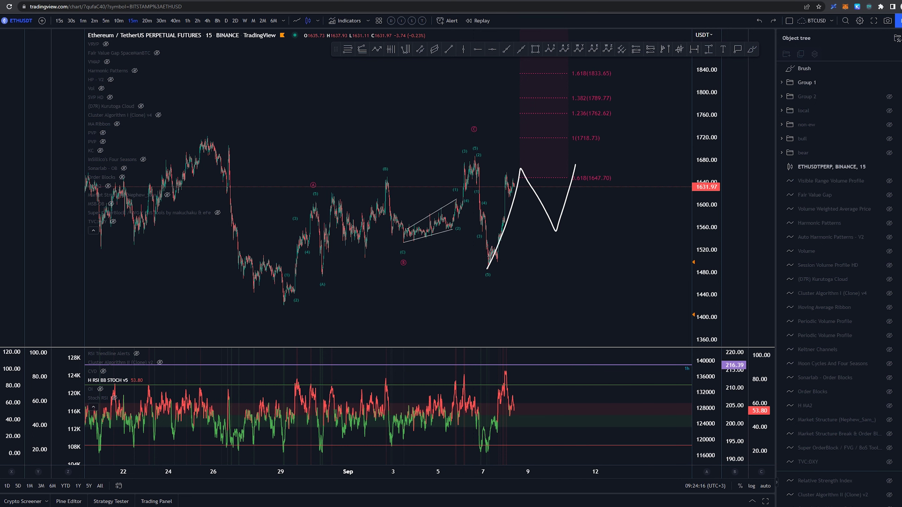
{"action": "left_click", "coordinate": [898, 68]}
Hide the Group 1 wave count and show the Group 2 and local drawings on the 30-minute chart
{"action": "left_click", "coordinate": [889, 69]}
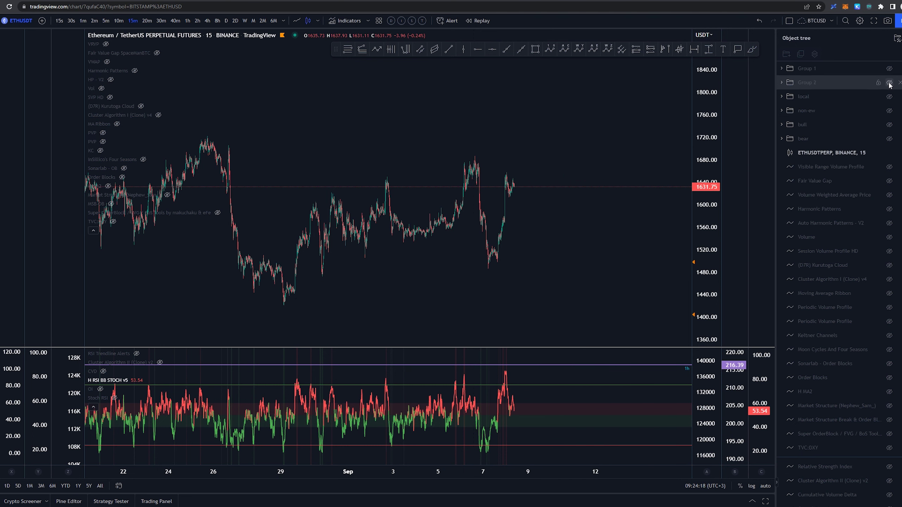
{"action": "scroll", "coordinate": [648, 119], "scroll_direction": "down", "scroll_amount": 2}
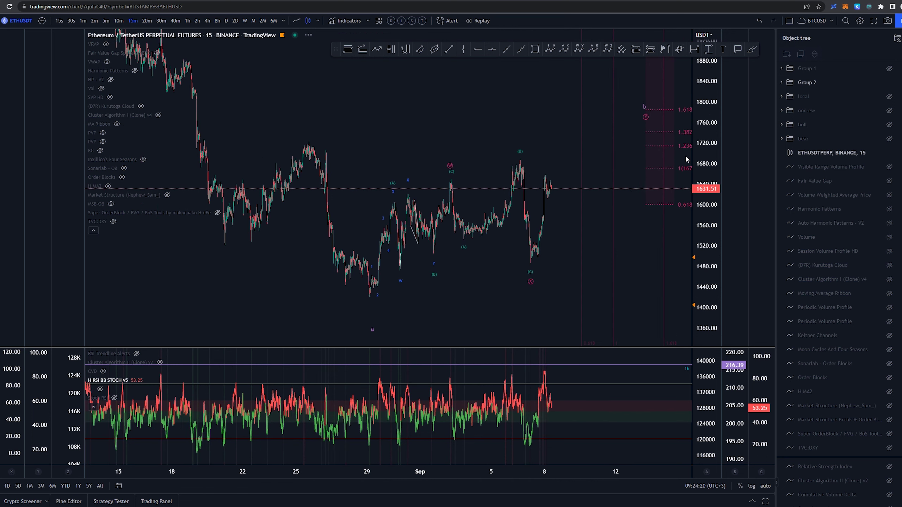
{"action": "left_click", "coordinate": [161, 21]}
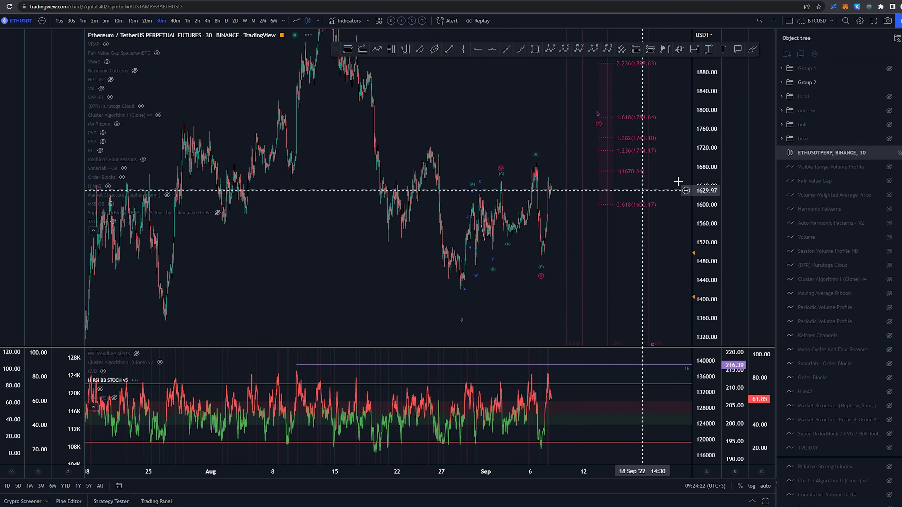
{"action": "left_click", "coordinate": [890, 97]}
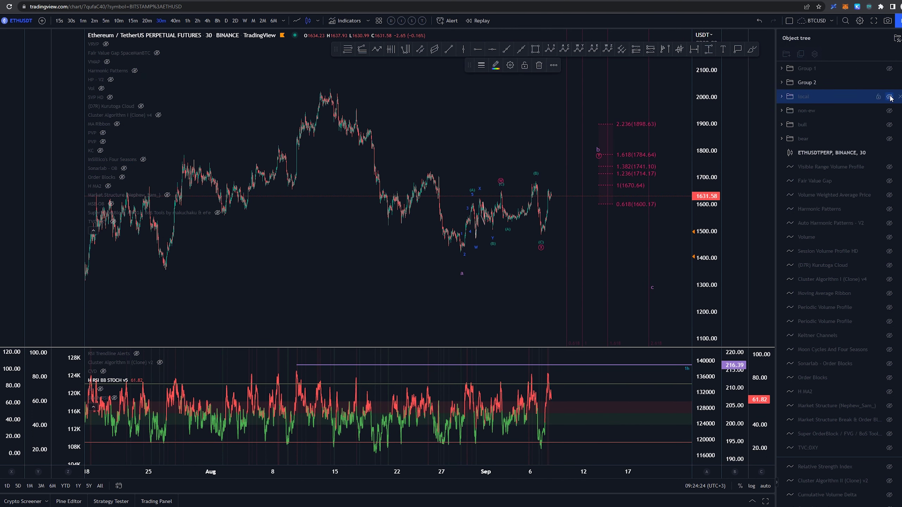
{"action": "left_click_drag", "start_coordinate": [479, 105], "coordinate": [394, 111]}
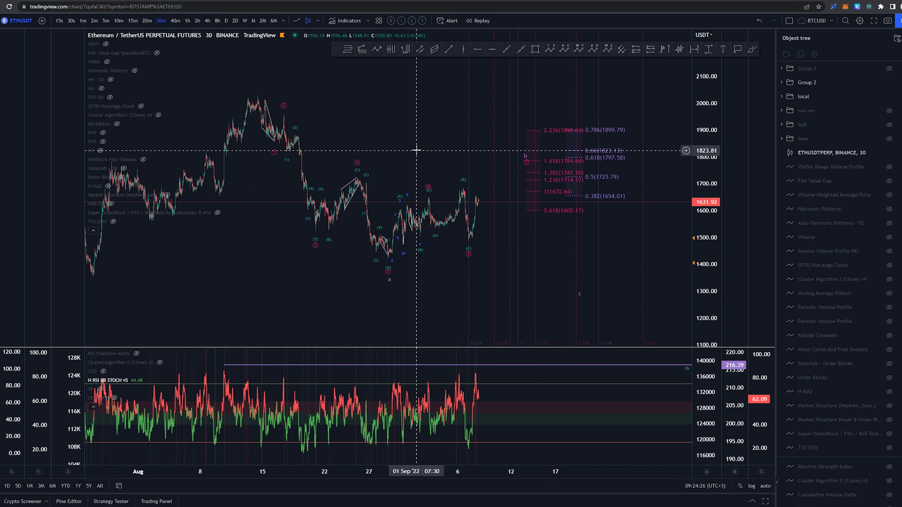
Mark the path from the mid-August high and circle the projected b target area around 1800 with Brush strokes, and undo them
{"action": "left_click_drag", "start_coordinate": [417, 149], "coordinate": [419, 143]}
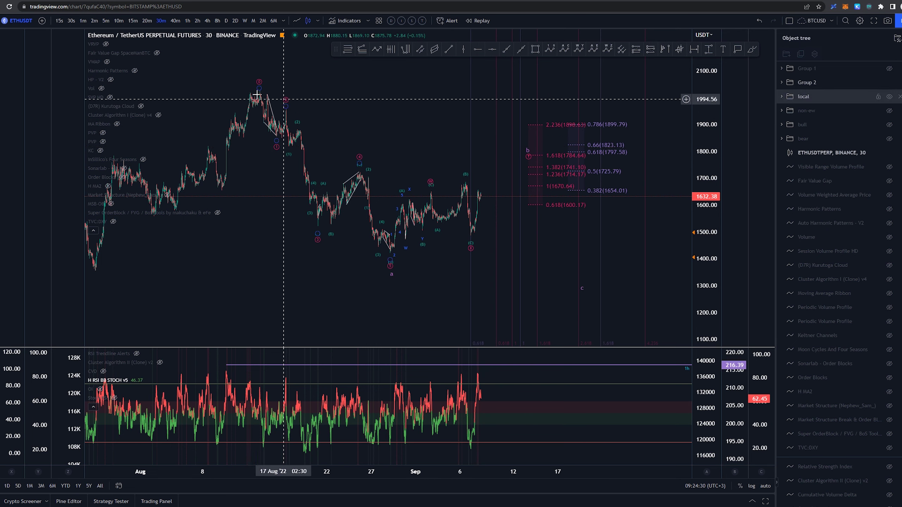
{"action": "mouse_move", "coordinate": [256, 95]}
{"action": "left_mouse_down"}
{"action": "mouse_move", "coordinate": [385, 268]}
{"action": "mouse_move", "coordinate": [387, 255]}
{"action": "mouse_move", "coordinate": [463, 242]}
{"action": "mouse_move", "coordinate": [493, 157]}
{"action": "mouse_move", "coordinate": [522, 138]}
{"action": "left_mouse_up"}
{"action": "key", "text": "ctrl+z"}
{"action": "key", "text": "ctrl+z"}
{"action": "key", "text": "ctrl+z"}
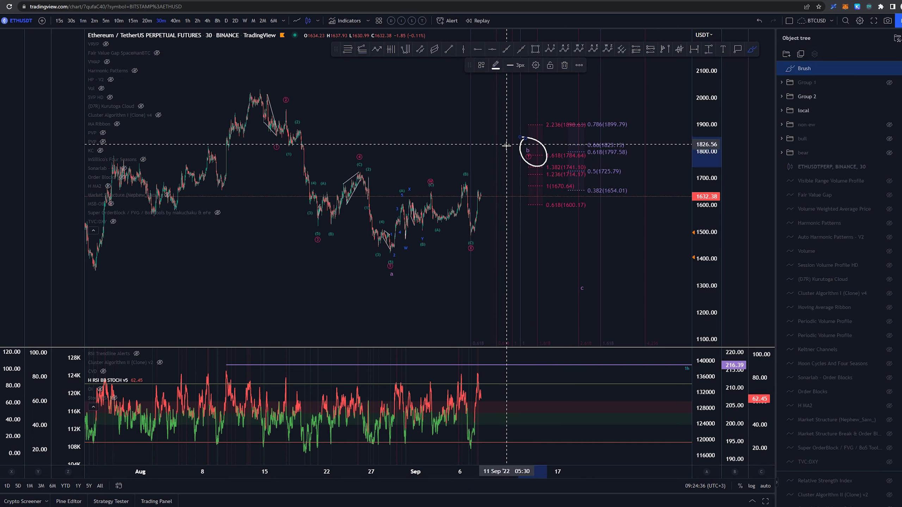
{"action": "key", "text": "ctrl+z"}
{"action": "mouse_move", "coordinate": [580, 159]}
{"action": "left_mouse_down"}
{"action": "mouse_move", "coordinate": [587, 157]}
{"action": "mouse_move", "coordinate": [563, 141]}
{"action": "left_mouse_up"}
{"action": "key", "text": "ctrl+z"}
{"action": "key", "text": "ctrl+z"}
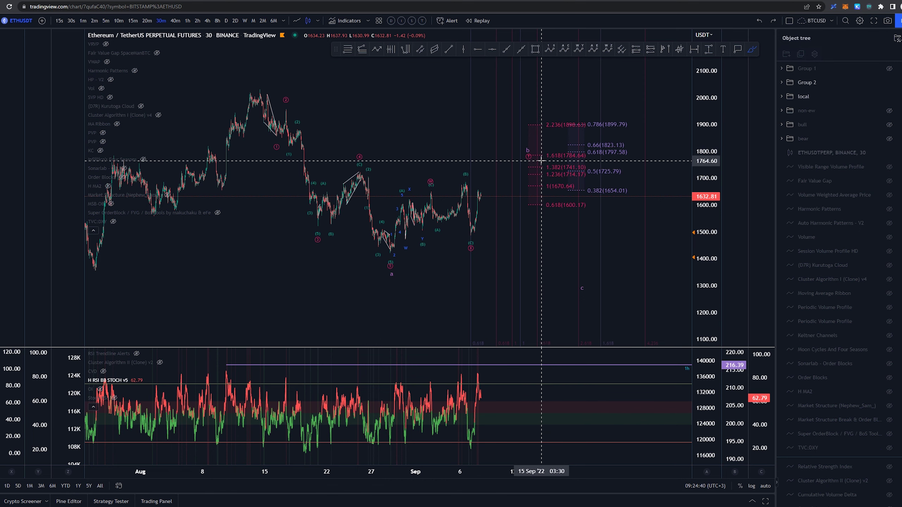
Trace the rise from the 29 August low and a pullback to about 1438 on 8 September with Brush, and undo the strokes
{"action": "left_click_drag", "start_coordinate": [392, 257], "coordinate": [426, 201]}
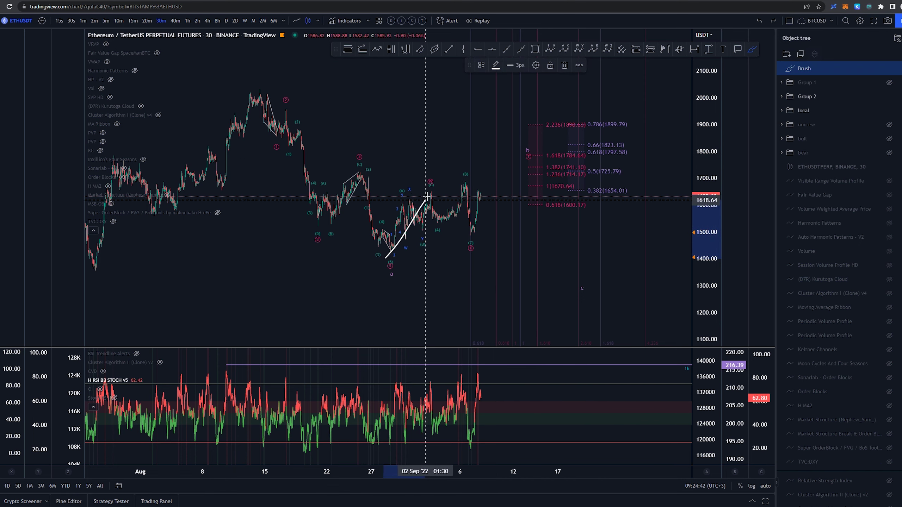
{"action": "key", "text": "ctrl+z"}
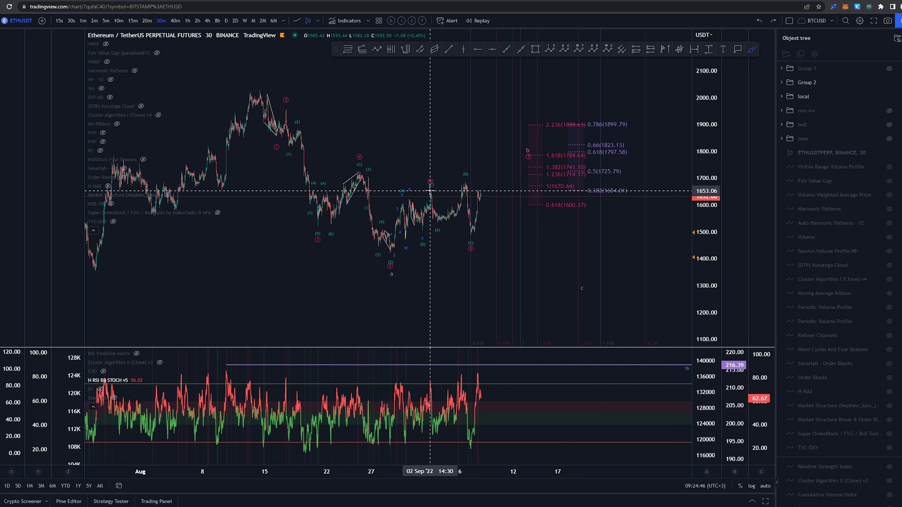
{"action": "mouse_move", "coordinate": [393, 257]}
{"action": "left_mouse_down"}
{"action": "mouse_move", "coordinate": [426, 235]}
{"action": "mouse_move", "coordinate": [479, 246]}
{"action": "left_mouse_up"}
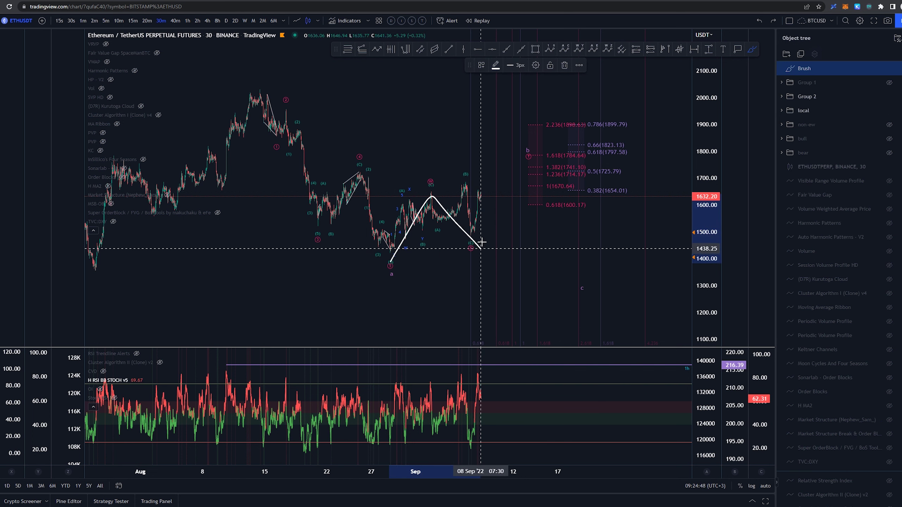
{"action": "key", "text": "ctrl+z"}
Mark the Fibonacci levels around 0.5 (1725.79) and the bounce from the 29 August low with Brush strokes, and undo them
{"action": "left_click_drag", "start_coordinate": [550, 149], "coordinate": [577, 164]}
{"action": "key", "text": "ctrl+z"}
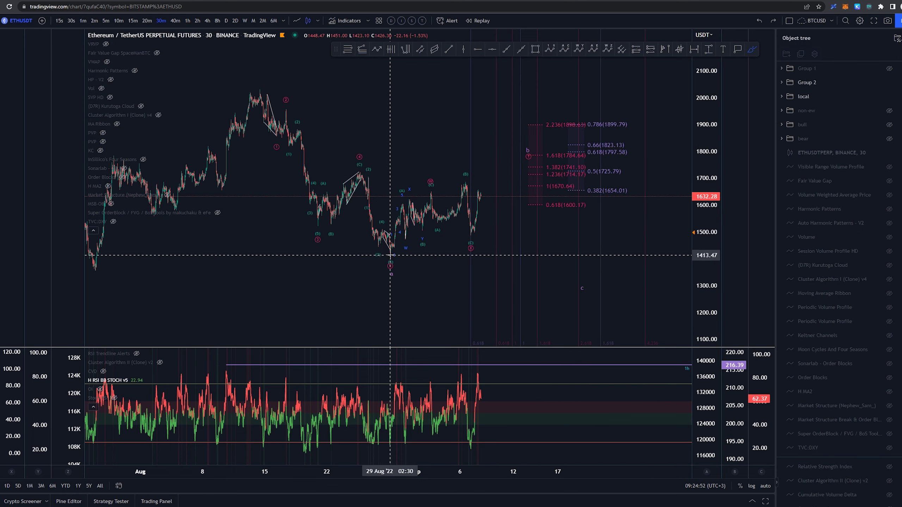
{"action": "left_click_drag", "start_coordinate": [390, 255], "coordinate": [402, 225]}
{"action": "key", "text": "ctrl+z"}
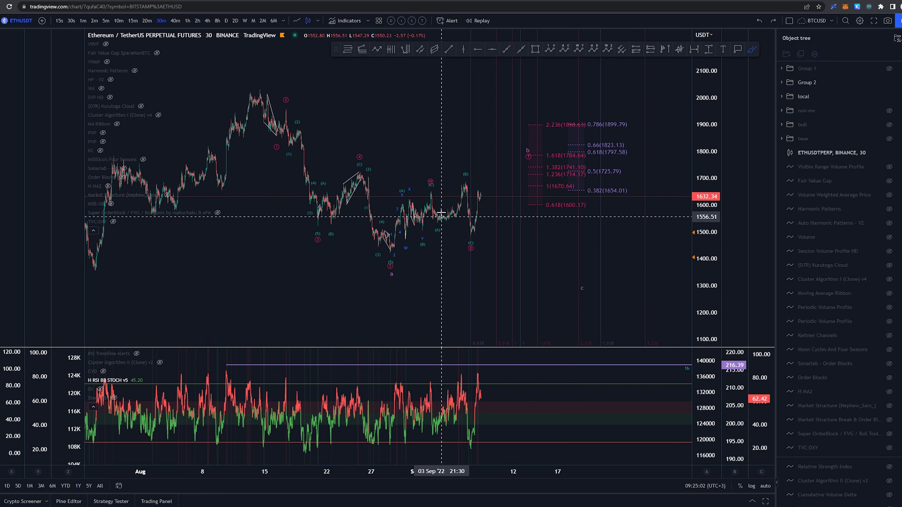
{"action": "mouse_move", "coordinate": [600, 164]}
{"action": "left_mouse_down"}
{"action": "mouse_move", "coordinate": [515, 162]}
{"action": "mouse_move", "coordinate": [610, 179]}
{"action": "left_mouse_up"}
{"action": "key", "text": "ctrl+z"}
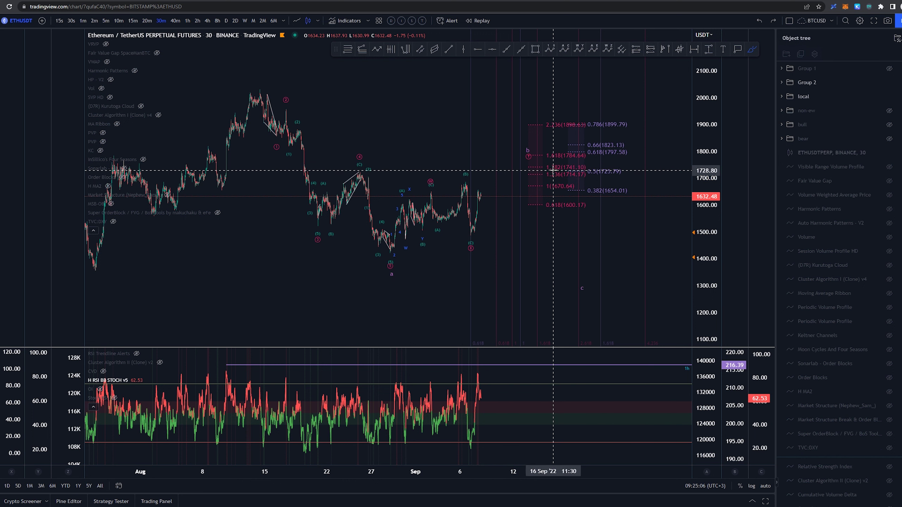
{"action": "mouse_move", "coordinate": [550, 164]}
{"action": "left_mouse_down"}
{"action": "mouse_move", "coordinate": [520, 165]}
{"action": "mouse_move", "coordinate": [575, 179]}
{"action": "left_mouse_up"}
{"action": "key", "text": "ctrl+z"}
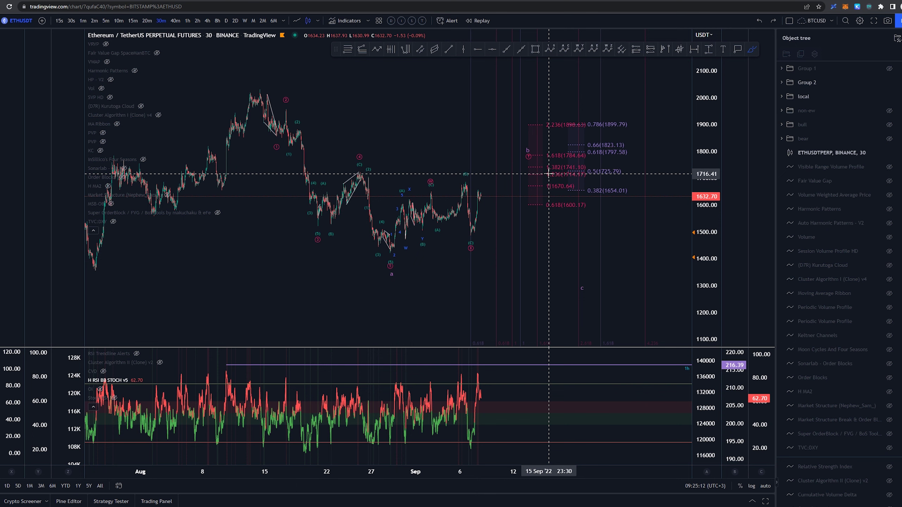
Circle the 25 August high, extend a horizontal Brush line from it and mark the early September high, and undo all the marks
{"action": "left_click_drag", "start_coordinate": [360, 171], "coordinate": [358, 178]}
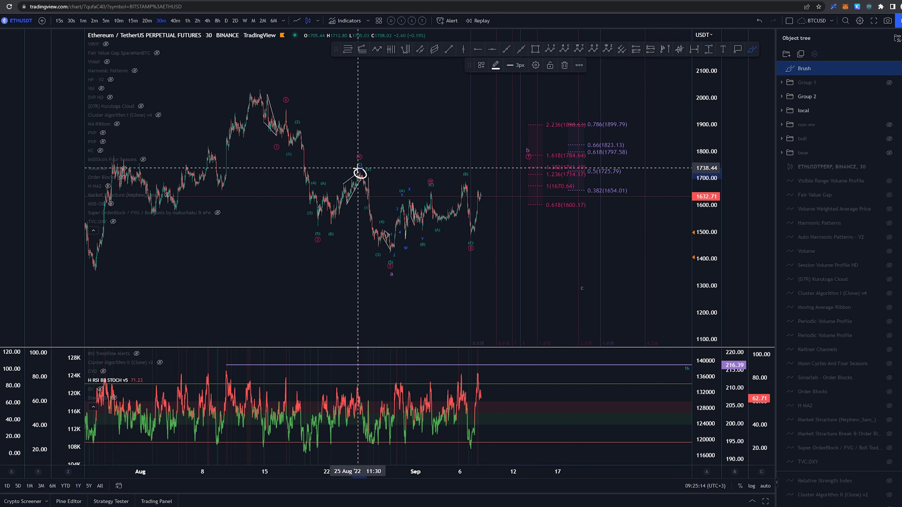
{"action": "key", "text": "ctrl+z"}
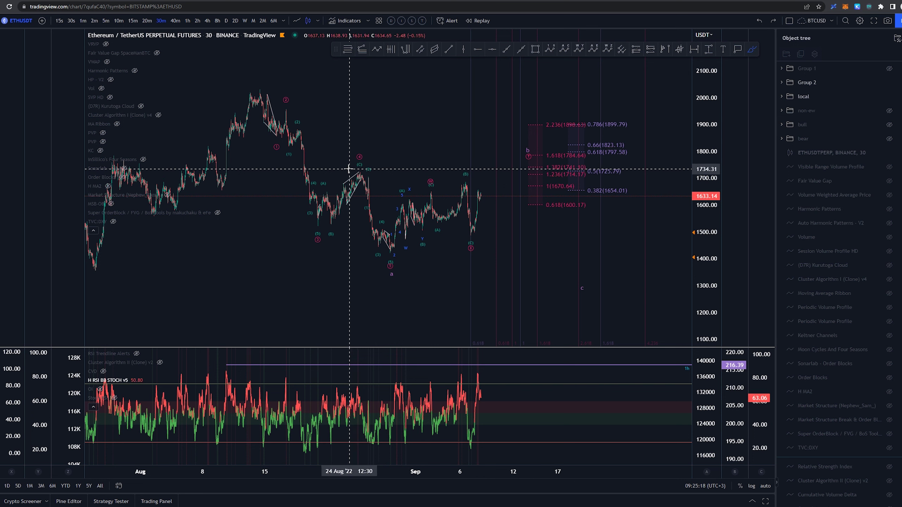
{"action": "mouse_move", "coordinate": [349, 168]}
{"action": "left_mouse_down"}
{"action": "mouse_move", "coordinate": [412, 168]}
{"action": "mouse_move", "coordinate": [405, 162]}
{"action": "left_mouse_up"}
{"action": "key", "text": "ctrl+z"}
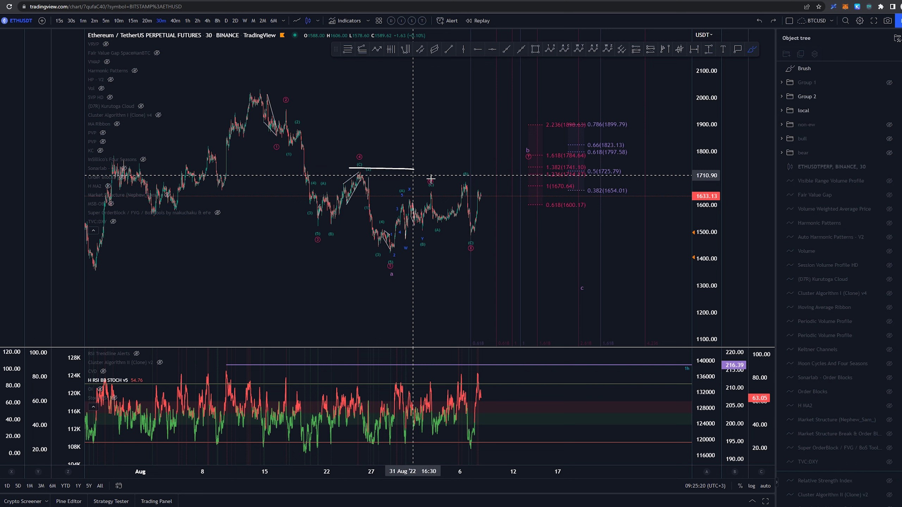
{"action": "key", "text": "ctrl+z"}
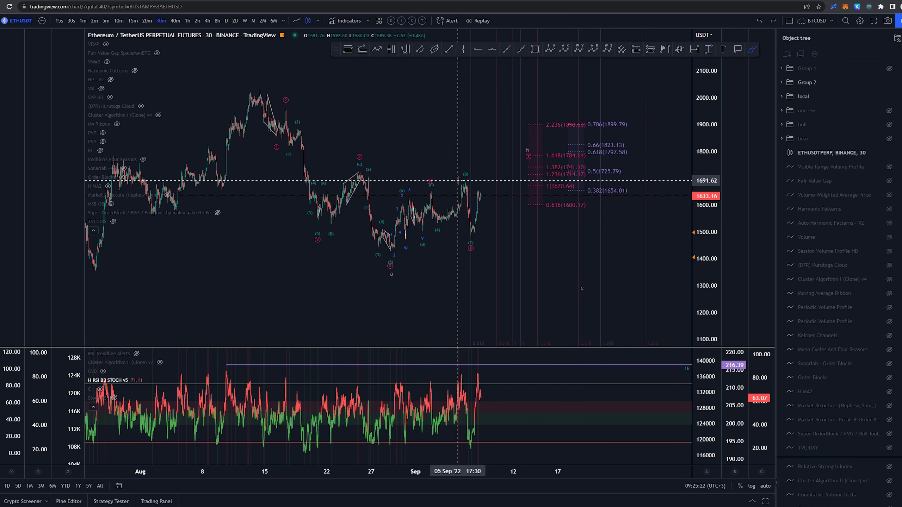
{"action": "left_click_drag", "start_coordinate": [460, 180], "coordinate": [472, 179]}
{"action": "key", "text": "ctrl+z"}
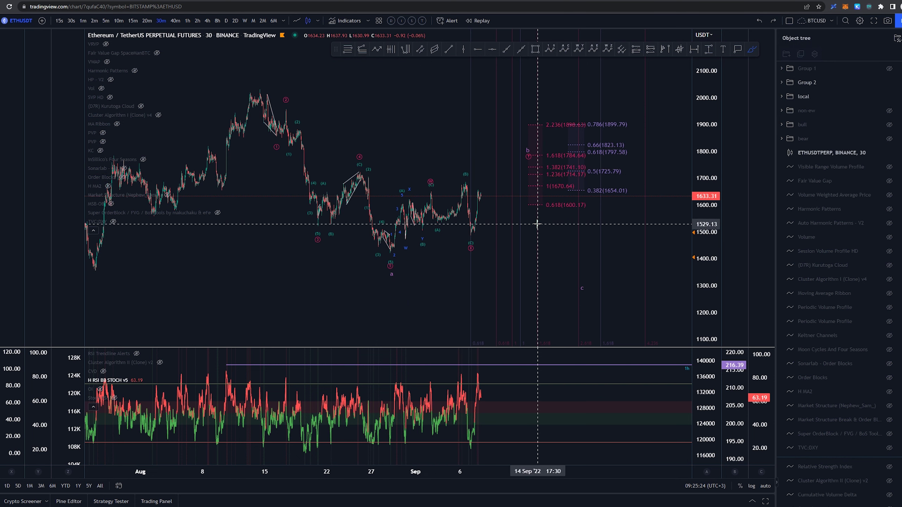
Sketch short upward Brush strokes above the latest candles and trace the rally from the 7 September low, and undo them
{"action": "left_click_drag", "start_coordinate": [482, 191], "coordinate": [483, 179]}
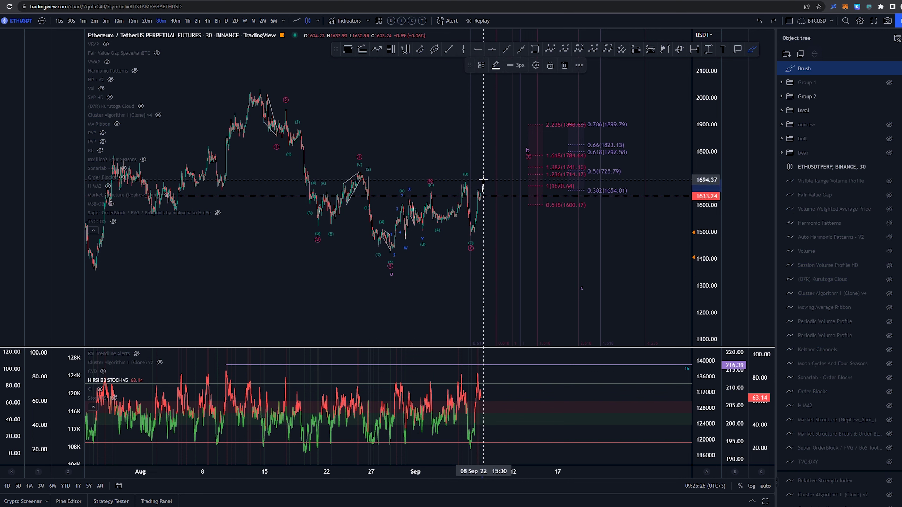
{"action": "key", "text": "ctrl+z"}
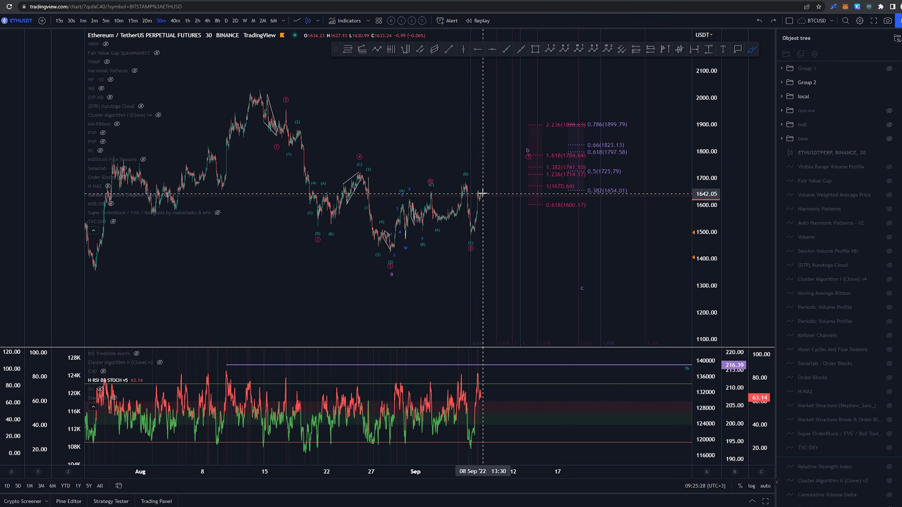
{"action": "left_click_drag", "start_coordinate": [484, 183], "coordinate": [486, 171]}
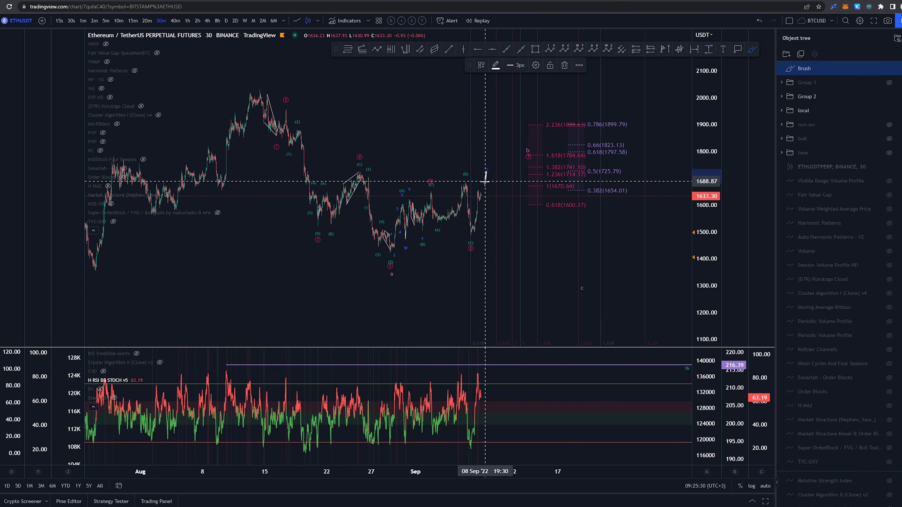
{"action": "key", "text": "ctrl+z"}
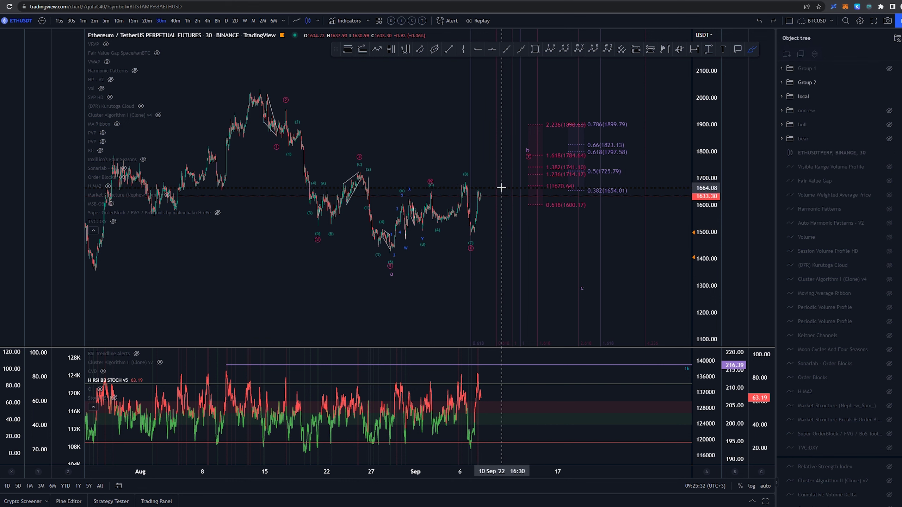
{"action": "left_click_drag", "start_coordinate": [470, 237], "coordinate": [482, 189]}
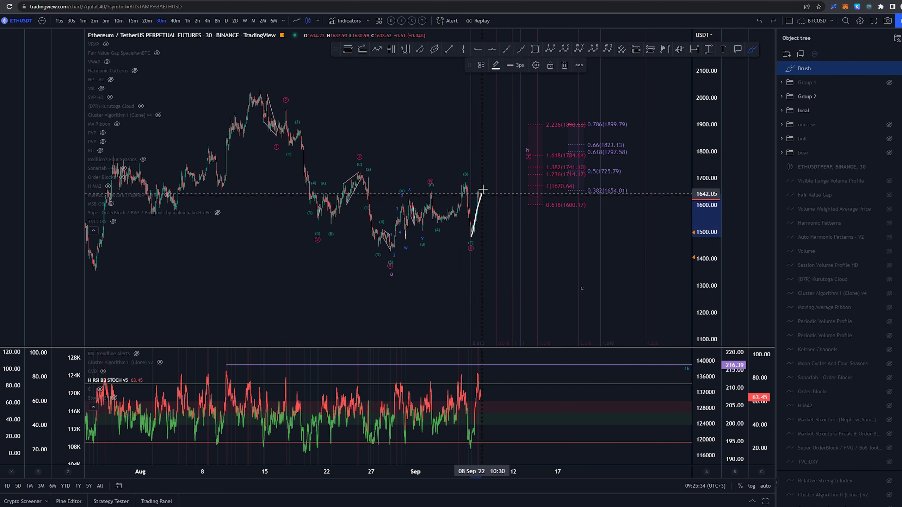
{"action": "key", "text": "ctrl+z"}
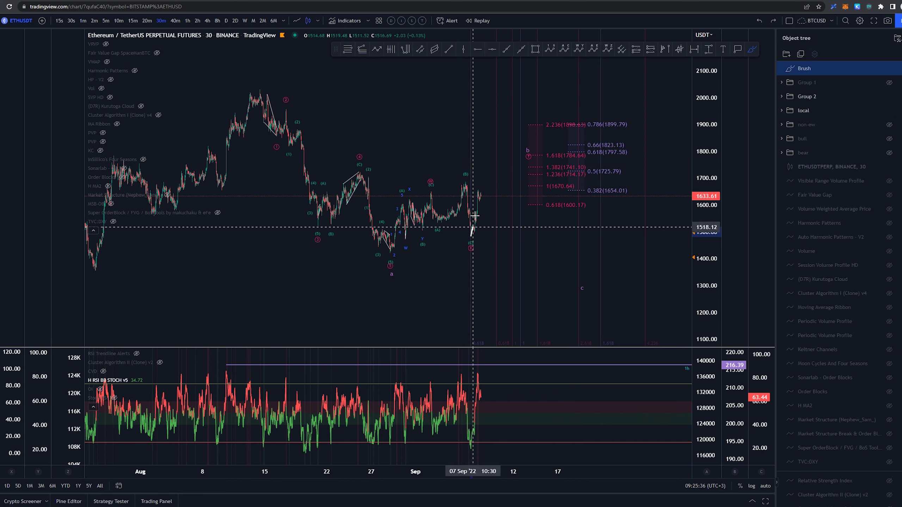
Sketch a three-wave Brush projection from the 7 September low to about 1770, circle its first wave, and undo the circle
{"action": "left_click_drag", "start_coordinate": [494, 222], "coordinate": [516, 159]}
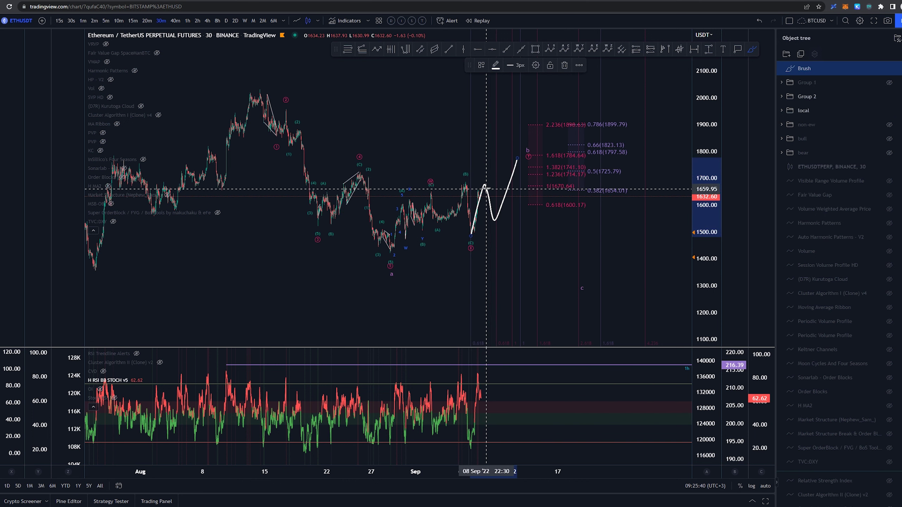
{"action": "mouse_move", "coordinate": [485, 180]}
{"action": "left_mouse_down"}
{"action": "mouse_move", "coordinate": [467, 238]}
{"action": "mouse_move", "coordinate": [485, 182]}
{"action": "left_mouse_up"}
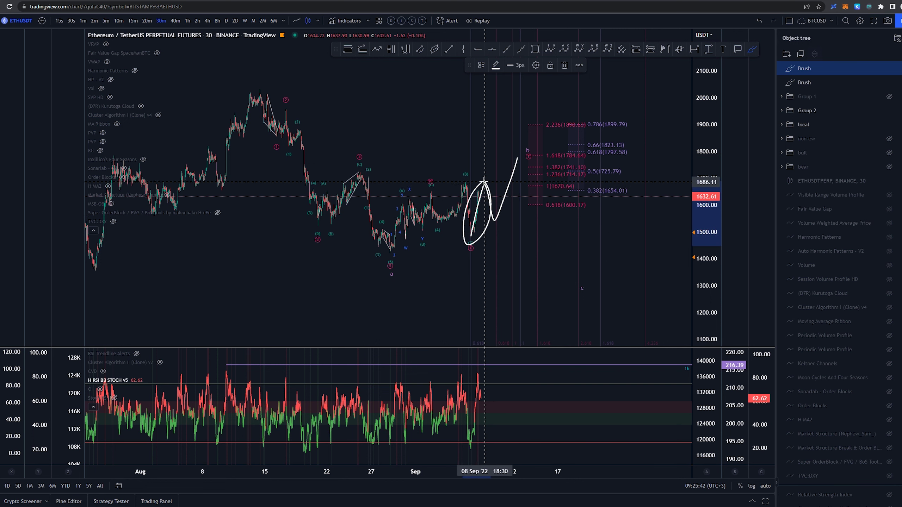
{"action": "key", "text": "ctrl+z"}
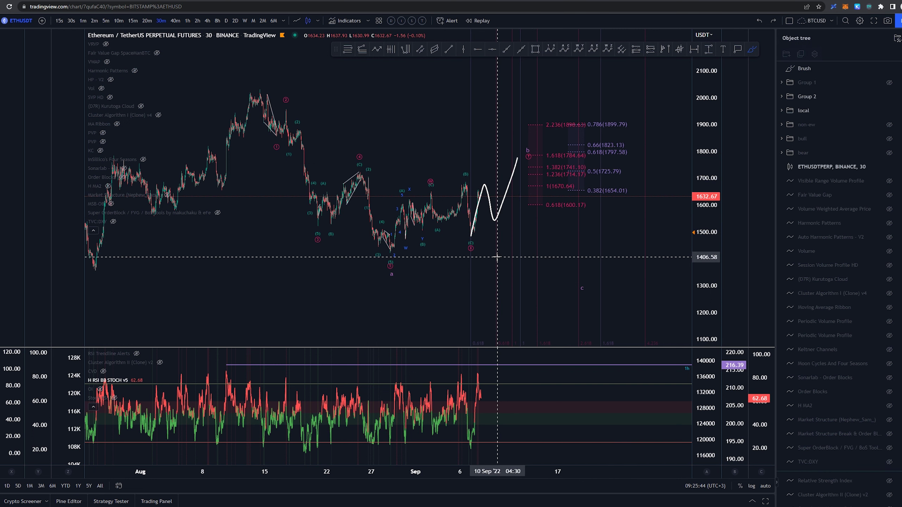
Circle the b label and the 0.5 (1725.79) level, sketch a decline from b, and undo these strokes together with the three-wave projection
{"action": "mouse_move", "coordinate": [522, 150]}
{"action": "left_mouse_down"}
{"action": "mouse_move", "coordinate": [507, 163]}
{"action": "mouse_move", "coordinate": [518, 149]}
{"action": "left_mouse_up"}
{"action": "key", "text": "ctrl+z"}
{"action": "left_click_drag", "start_coordinate": [598, 174], "coordinate": [597, 173]}
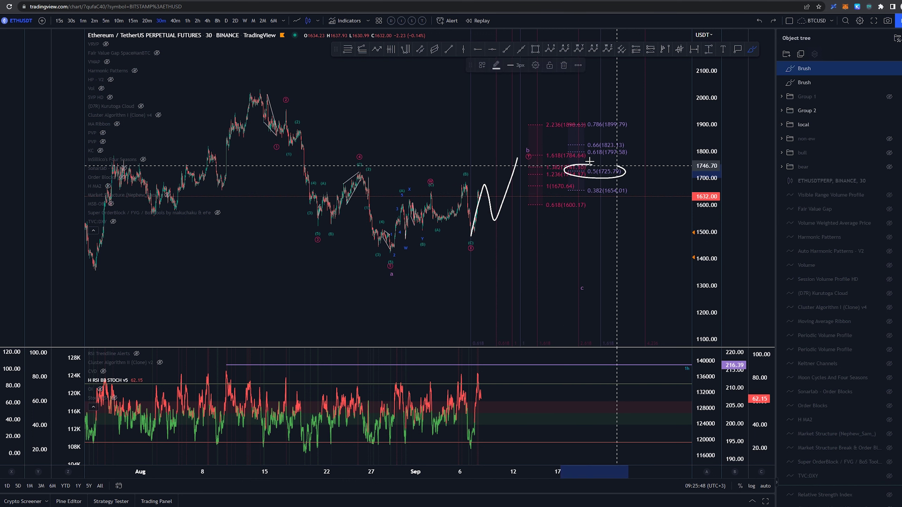
{"action": "key", "text": "ctrl+z"}
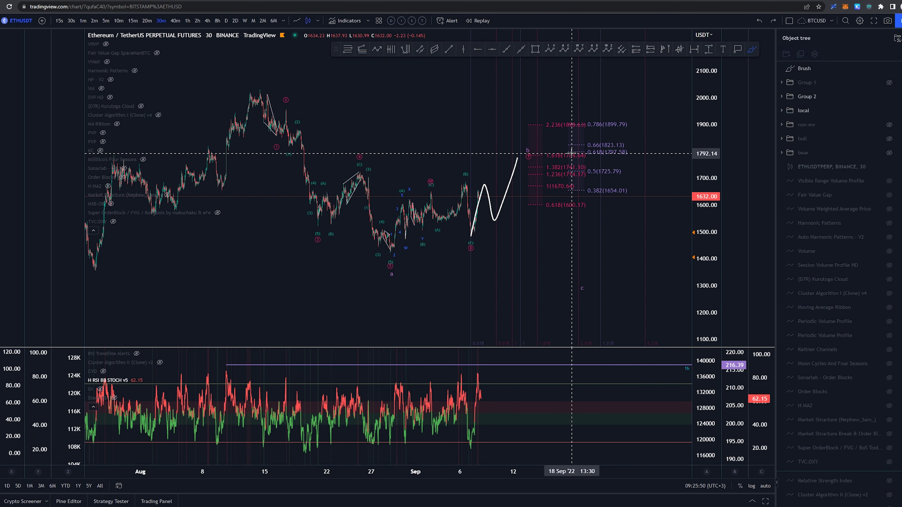
{"action": "left_click_drag", "start_coordinate": [528, 156], "coordinate": [577, 247]}
{"action": "key", "text": "ctrl+z"}
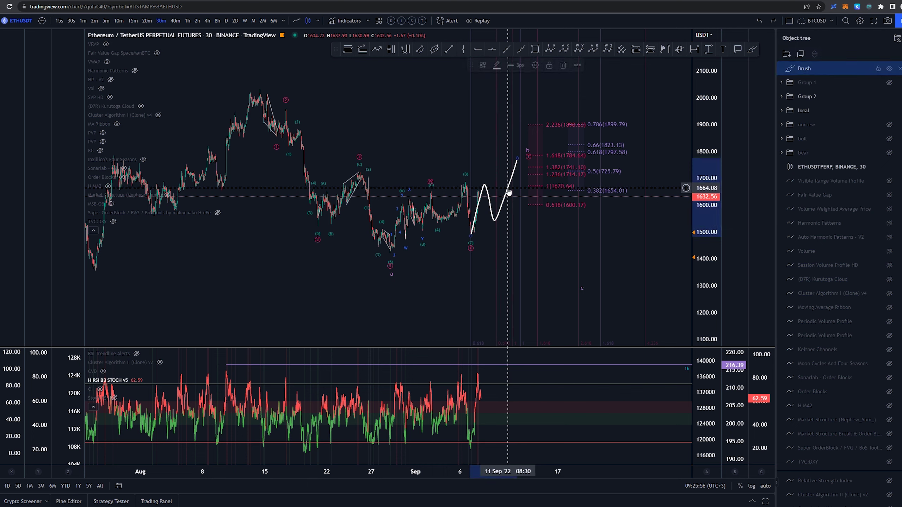
{"action": "key", "text": "ctrl+z"}
Sketch the whole a-b-c correction from the mid-August high down past the c label with Brush, repeat it, and undo the strokes
{"action": "mouse_move", "coordinate": [258, 90]}
{"action": "left_mouse_down"}
{"action": "mouse_move", "coordinate": [388, 277]}
{"action": "mouse_move", "coordinate": [524, 152]}
{"action": "mouse_move", "coordinate": [610, 312]}
{"action": "left_mouse_up"}
{"action": "key", "text": "ctrl+z"}
{"action": "left_click_drag", "start_coordinate": [710, 140], "coordinate": [707, 256]}
{"action": "mouse_move", "coordinate": [576, 262]}
{"action": "left_mouse_down"}
{"action": "mouse_move", "coordinate": [544, 227]}
{"action": "mouse_move", "coordinate": [547, 244]}
{"action": "mouse_move", "coordinate": [553, 237]}
{"action": "left_mouse_up"}
{"action": "key", "text": "ctrl+z"}
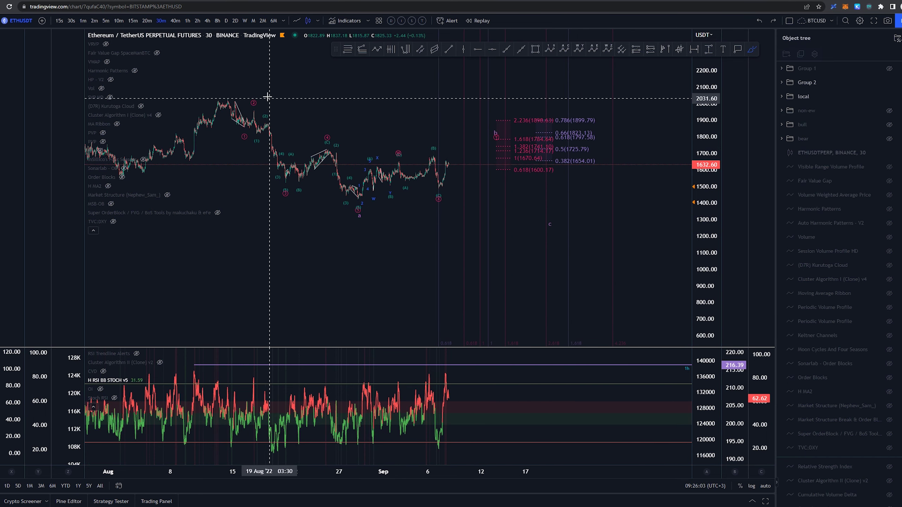
{"action": "mouse_move", "coordinate": [227, 99]}
{"action": "left_mouse_down"}
{"action": "mouse_move", "coordinate": [351, 202]}
{"action": "mouse_move", "coordinate": [485, 138]}
{"action": "mouse_move", "coordinate": [519, 180]}
{"action": "mouse_move", "coordinate": [573, 311]}
{"action": "left_mouse_up"}
{"action": "key", "text": "ctrl+z"}
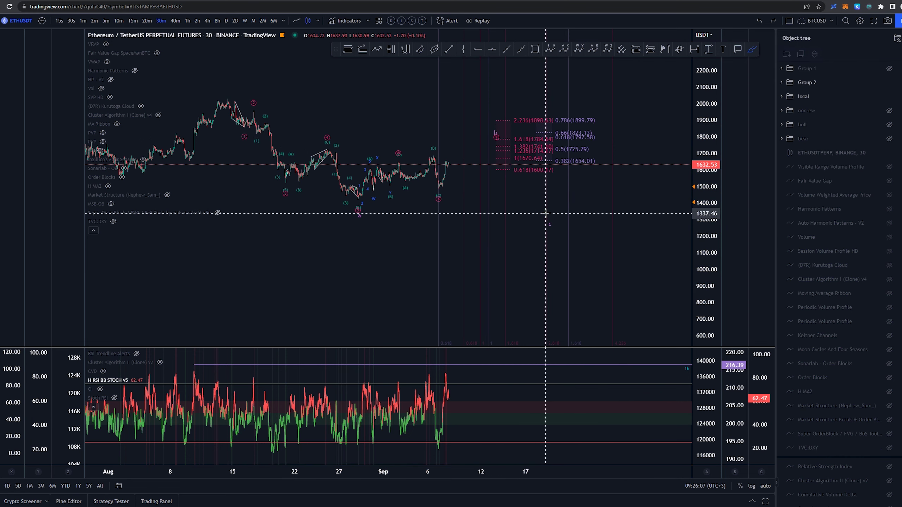
Move the end point of wave c in the a-b-c correction pattern down to about 1003
{"action": "key", "text": "Escape"}
{"action": "left_click_drag", "start_coordinate": [549, 225], "coordinate": [572, 275]}
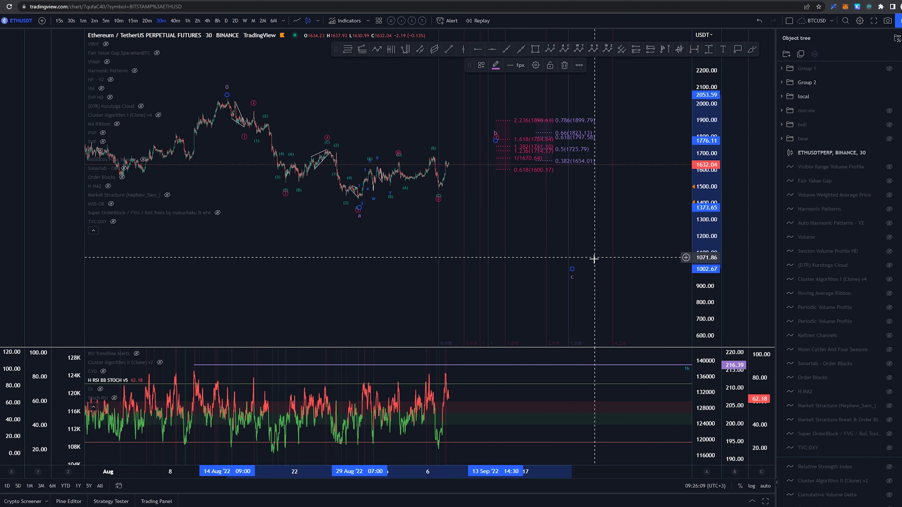
{"action": "left_click_drag", "start_coordinate": [653, 261], "coordinate": [662, 208]}
{"action": "left_click_drag", "start_coordinate": [713, 269], "coordinate": [712, 165]}
{"action": "left_click_drag", "start_coordinate": [653, 147], "coordinate": [688, 261]}
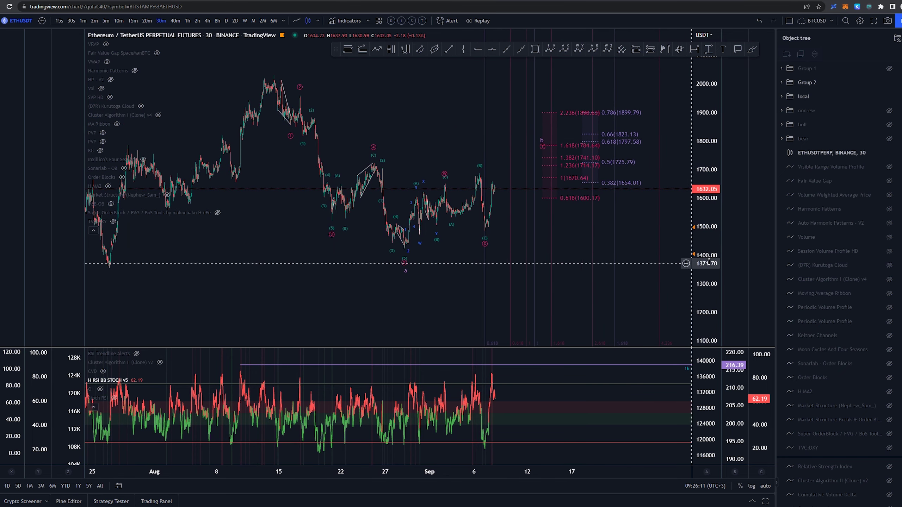
{"action": "scroll", "coordinate": [650, 247], "scroll_direction": "up", "scroll_amount": 2}
{"action": "scroll", "coordinate": [646, 249], "scroll_direction": "down", "scroll_amount": 1}
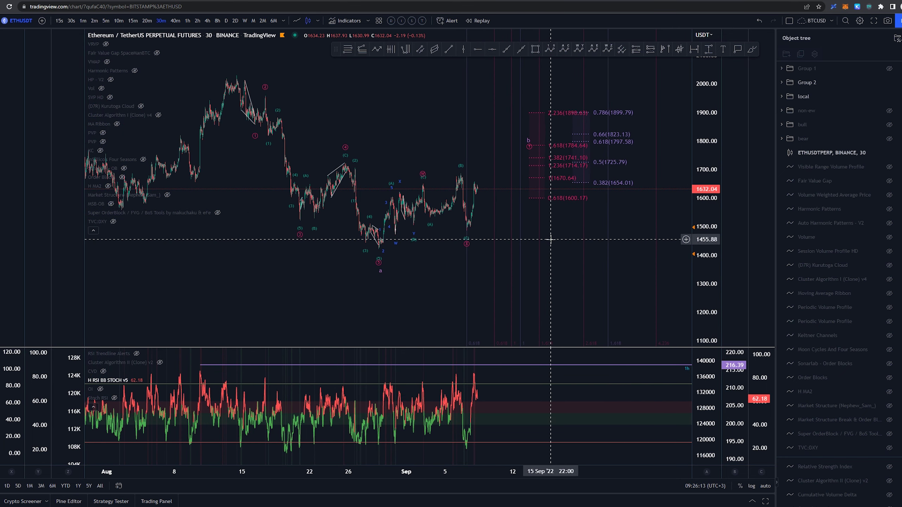